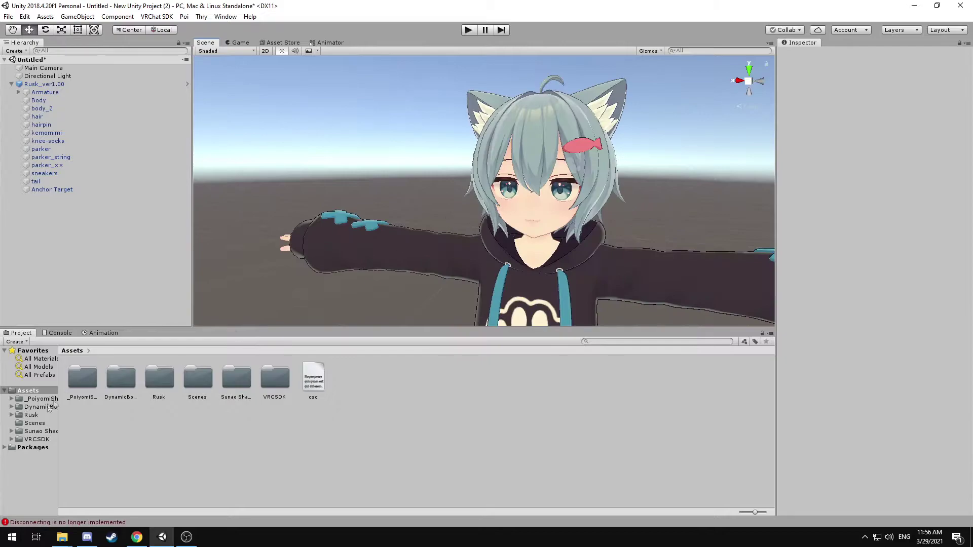
click(81, 388)
click(126, 403)
click(126, 390)
click(92, 387)
click(348, 211)
click(411, 160)
click(54, 90)
click(50, 85)
click(49, 92)
click(49, 86)
click(48, 99)
- Set the LipSync face mesh in the Rusk_ver1.00 avatar descriptor to Body
click(47, 85)
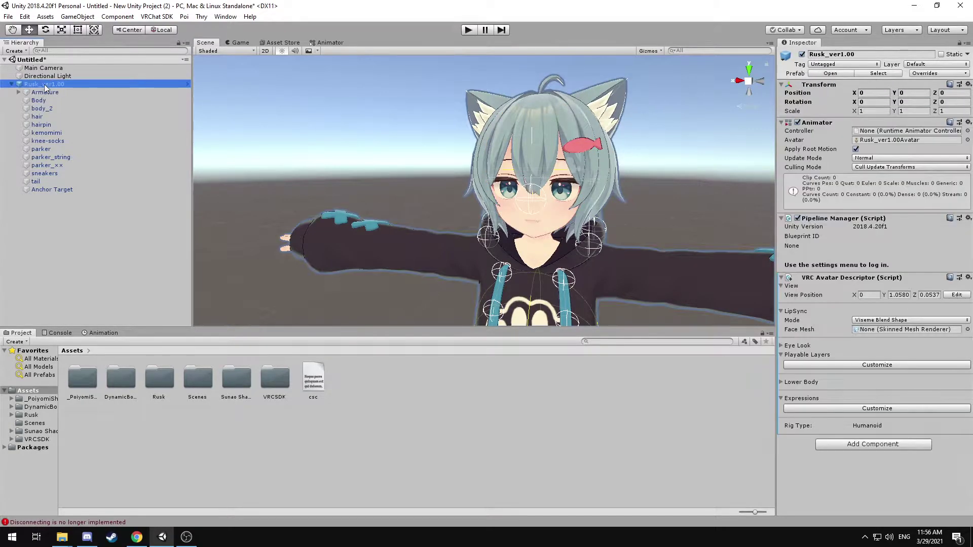
right_drag(431, 201, 468, 203)
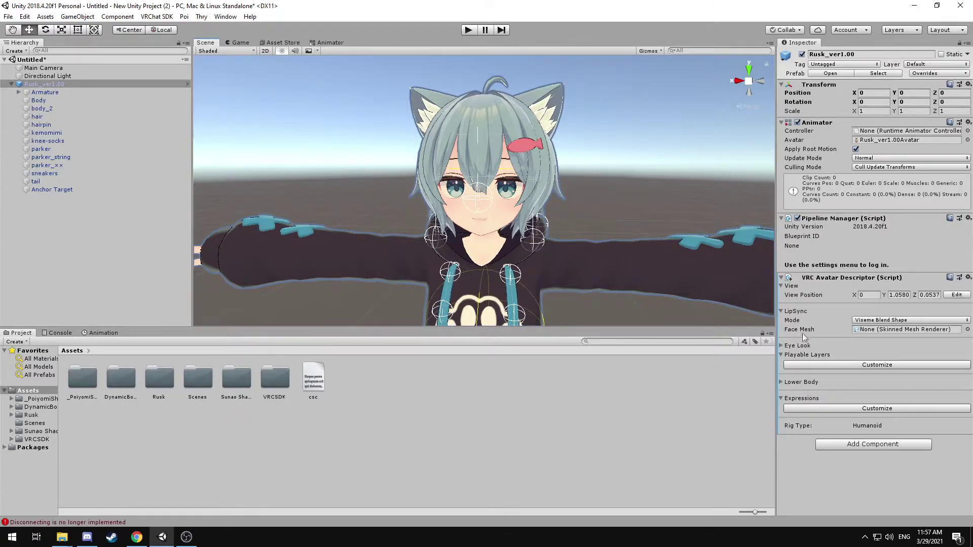
click(967, 330)
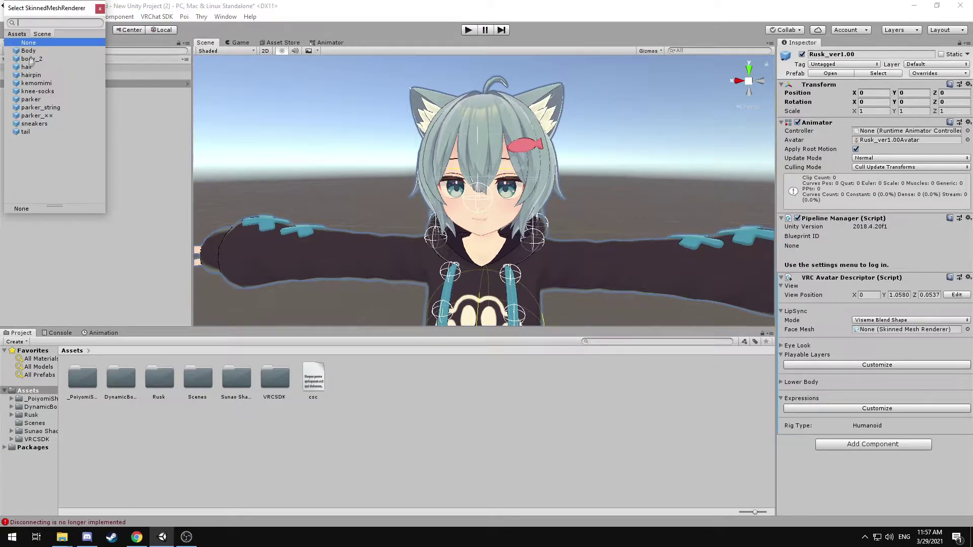
double_click(30, 51)
scroll(811, 274, down, 3)
- Enable Eye Look in the avatar descriptor and assign LeftEye and RightEye as the left and right eye bones
click(782, 250)
click(781, 322)
click(783, 321)
click(955, 416)
text(left)
double_click(30, 51)
click(955, 425)
text(right)
double_click(30, 51)
- Set the eyelid type to Blendshapes, with Body as the eyelids mesh and blink as the Blink blendshape
scroll(852, 434, down, 3)
click(791, 350)
click(907, 393)
click(891, 427)
click(956, 411)
double_click(30, 45)
click(892, 429)
click(892, 269)
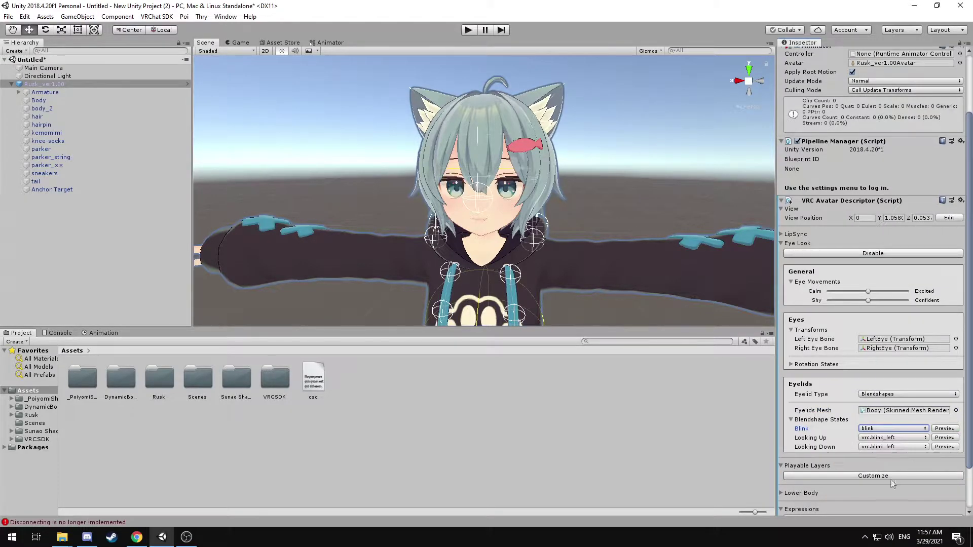
- Customize the playable layers with vrc_AvatarV3LocomotionLayer as Base, vrc_AvatarV3HandsLayer2 as Gesture and vrc_AvatarV3ActionLayer as Action
click(809, 476)
scroll(861, 456, down, 3)
click(943, 413)
double_click(51, 62)
click(954, 422)
click(942, 433)
click(943, 432)
double_click(63, 83)
click(942, 443)
click(943, 441)
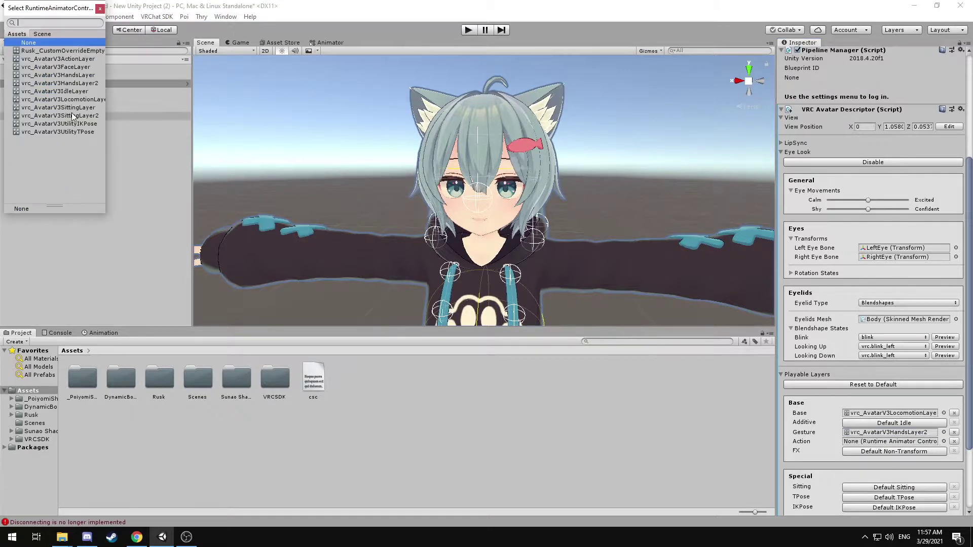
double_click(58, 59)
- Set the special layers to vrc_AvatarV3SittingLayer2 for Sitting, vrc_AvatarV3UtilityTPose for TPose and vrc_AvatarV3UtilityIKPose for IKPose
scroll(936, 458, down, 3)
click(936, 458)
click(943, 456)
double_click(60, 115)
click(894, 466)
click(943, 465)
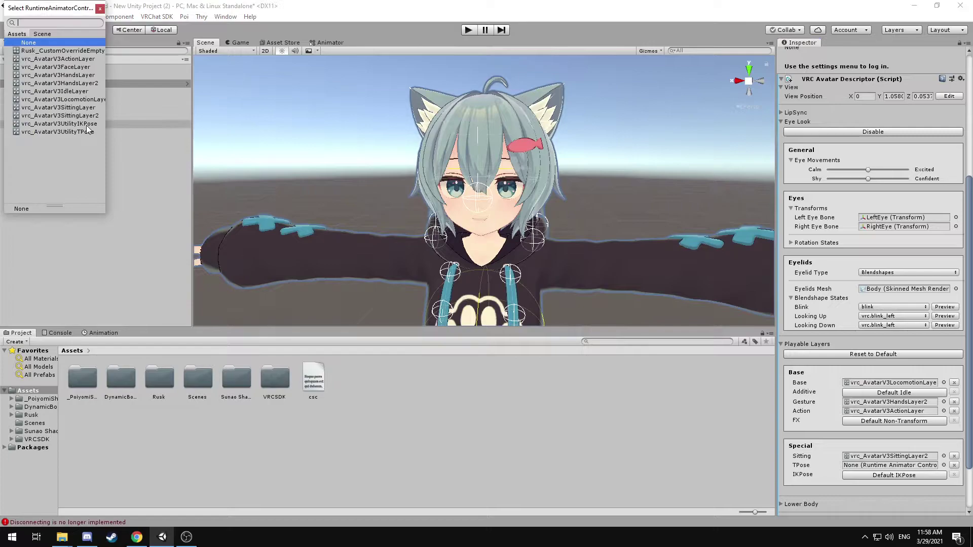
double_click(58, 132)
click(894, 475)
click(944, 474)
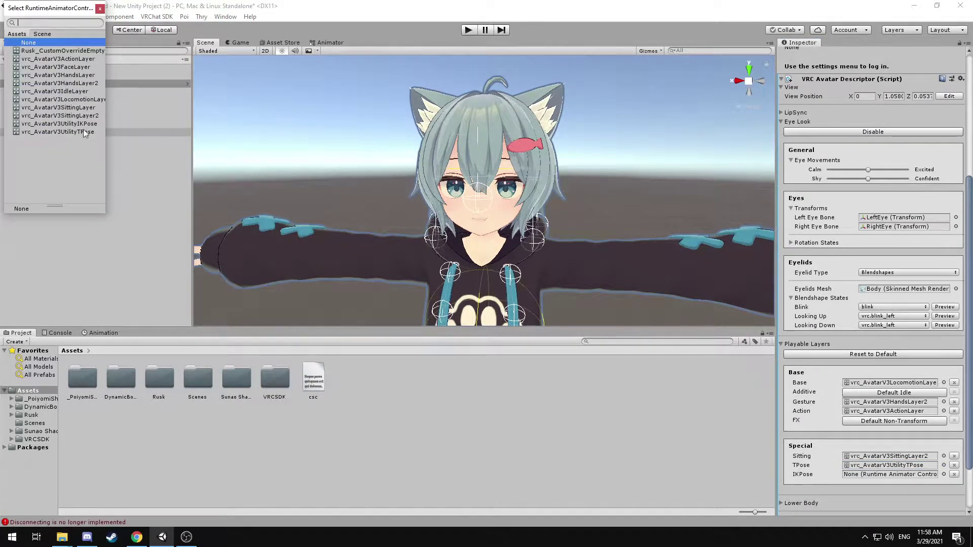
double_click(58, 124)
- Customize the avatar's expressions with DefaultExpressionsMenu as the menu and DefaultExpressionParameters as the parameters
scroll(872, 405, down, 5)
click(801, 459)
scroll(871, 431, down, 2)
click(960, 467)
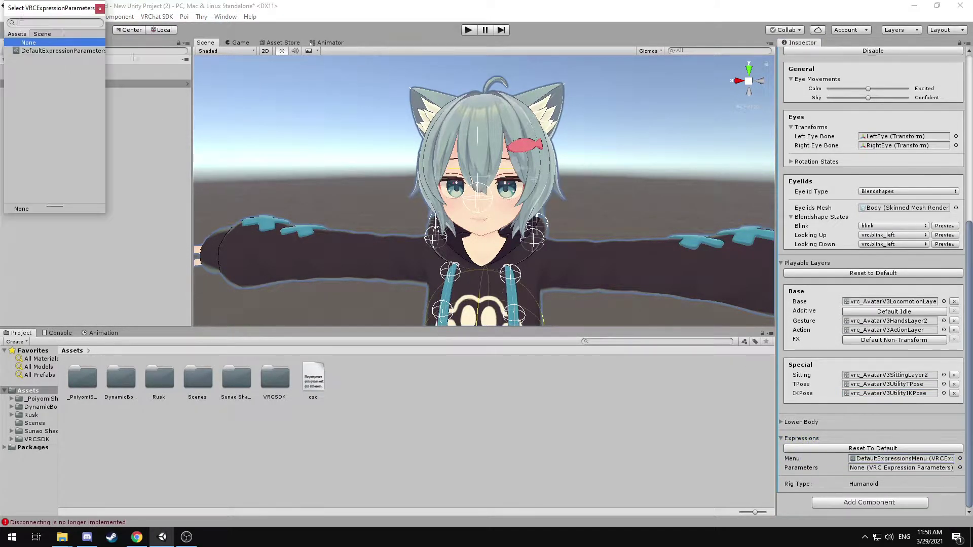
double_click(58, 51)
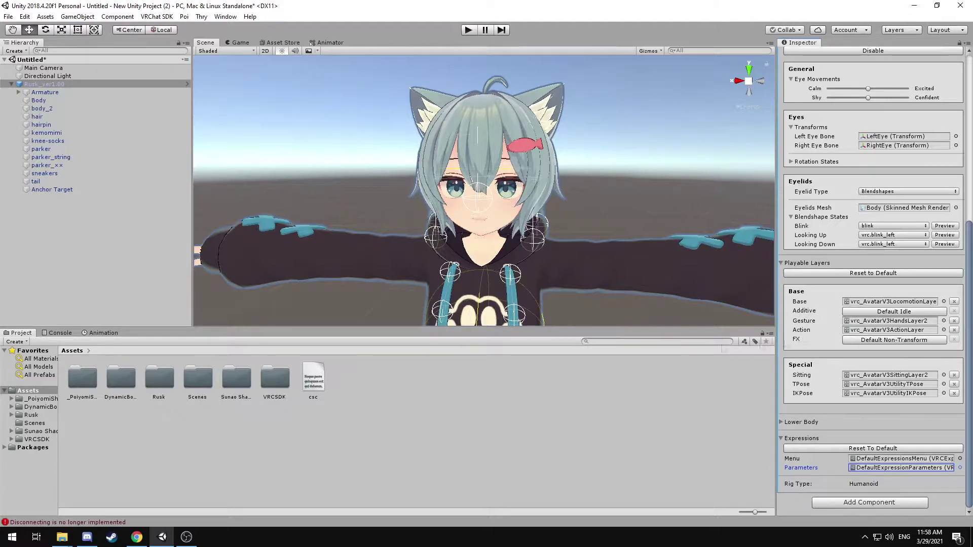
- Search the project assets for "layer" and inspect the vrc_AvatarV3HandsLayer2 controller, clearing the search to return to Assets
click(617, 343)
text(layer)
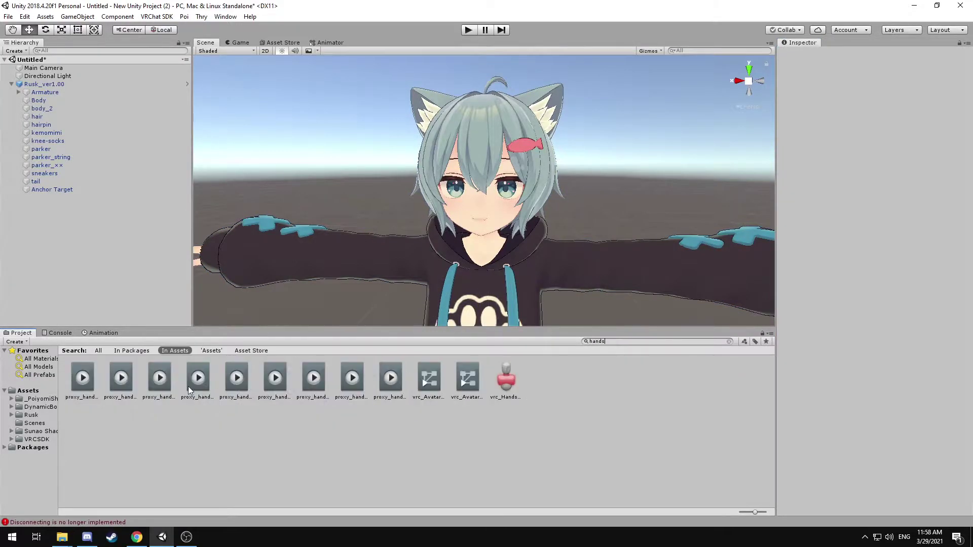
click(248, 385)
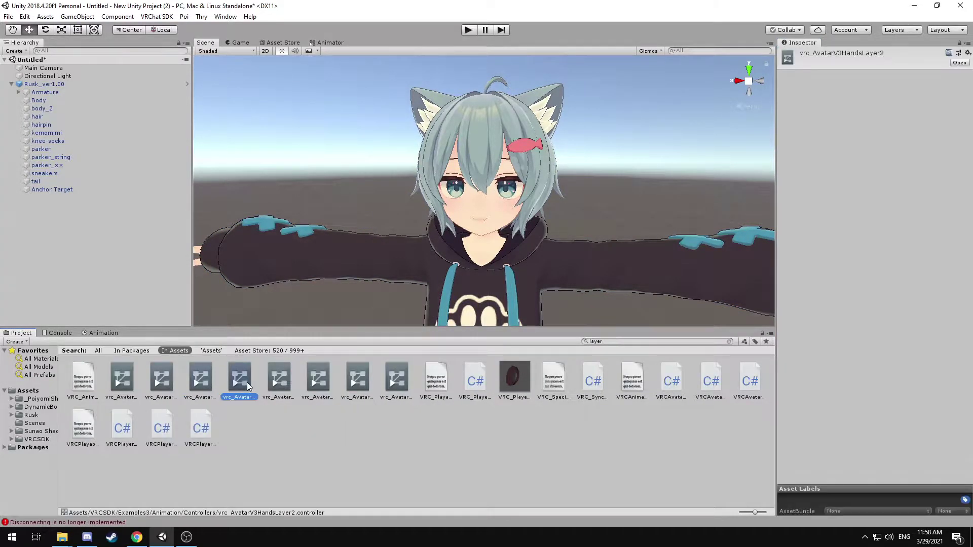
click(28, 391)
- Open the avatar's gesture controller, vrc_AvatarV3HandsLayer2, and locate it in its Controllers folder
click(51, 85)
scroll(904, 393, down, 10)
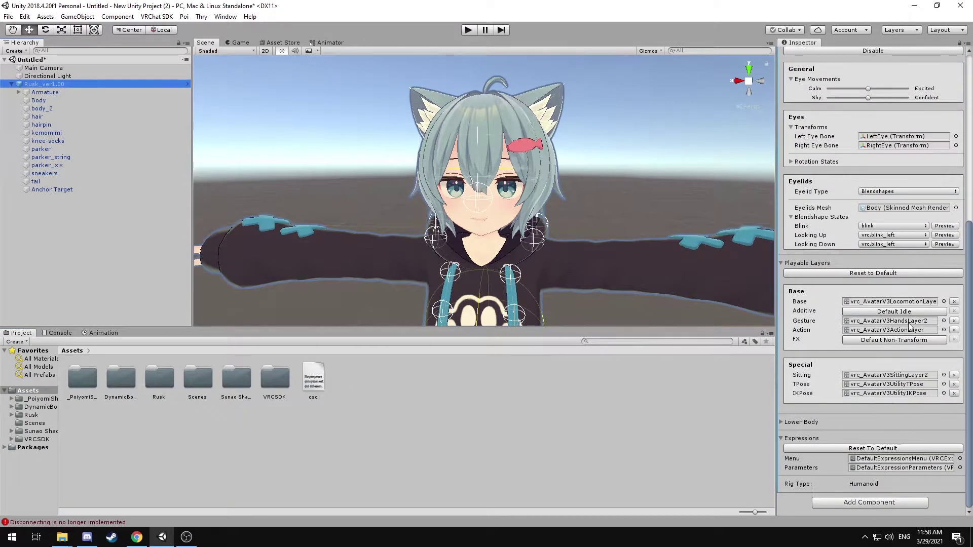
double_click(908, 322)
click(199, 383)
- Duplicate the vrc_AvatarV3HandsLayer2 controller and rename the copy FX
click(234, 383)
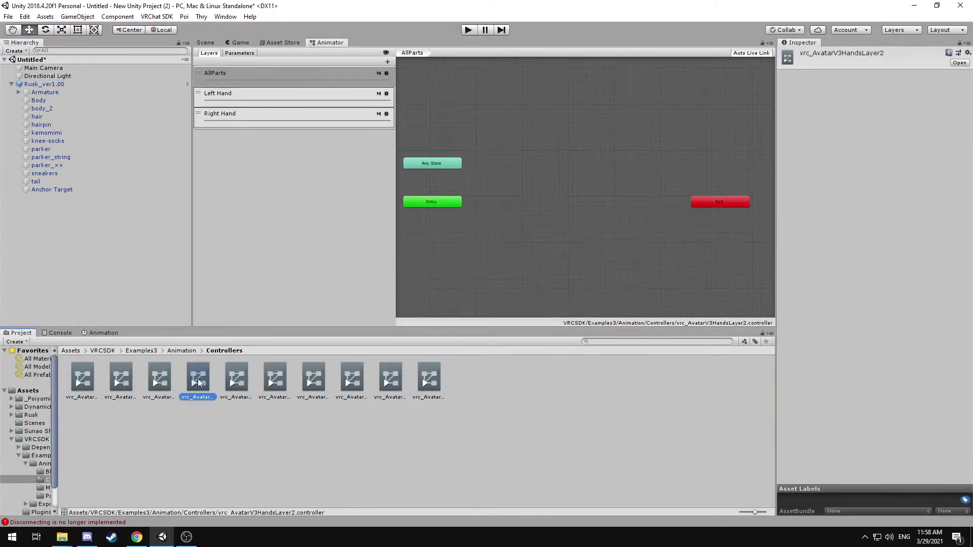
right_click(231, 381)
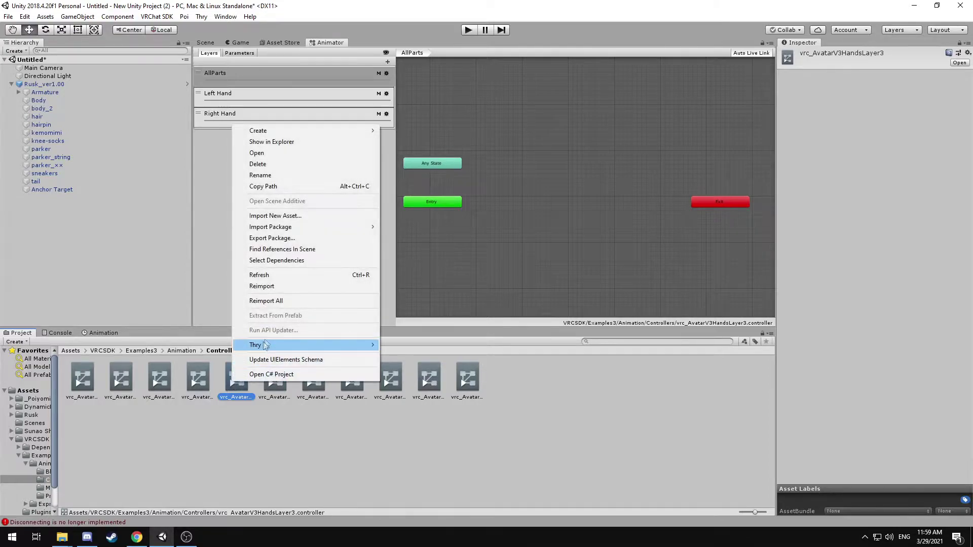
click(286, 172)
text(RX)
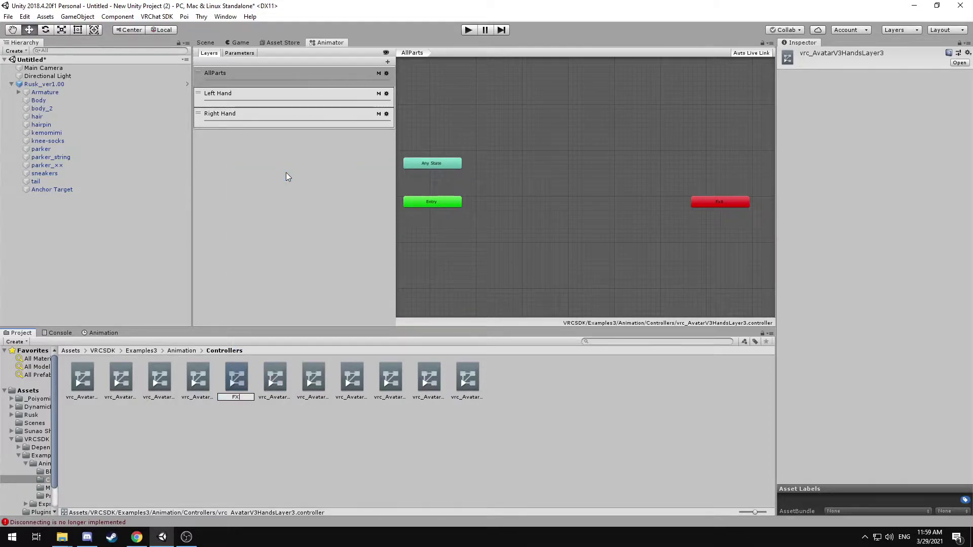
key(Return)
- Assign the FX controller to the FX playable layer of Rusk_ver1.00
click(44, 84)
scroll(930, 432, down, 10)
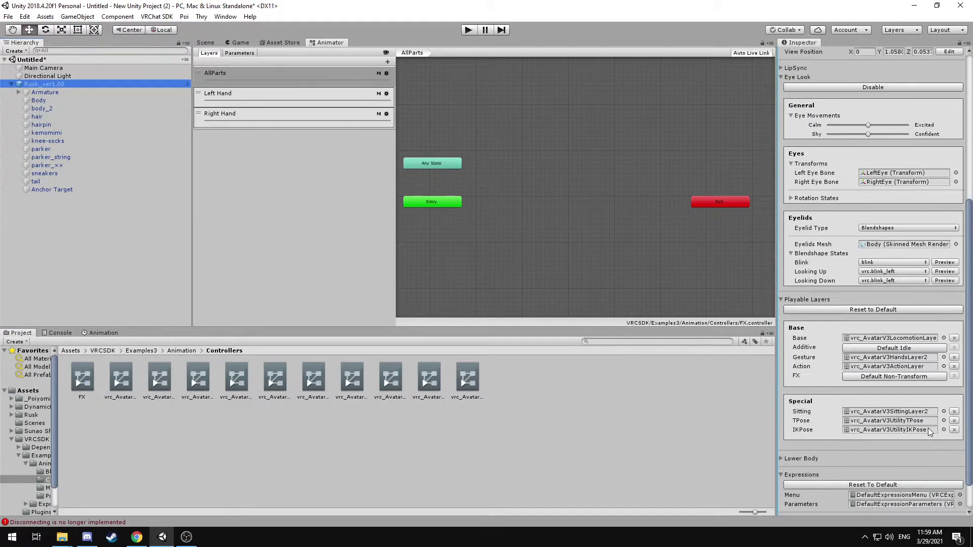
scroll(930, 431, down, 2)
click(945, 341)
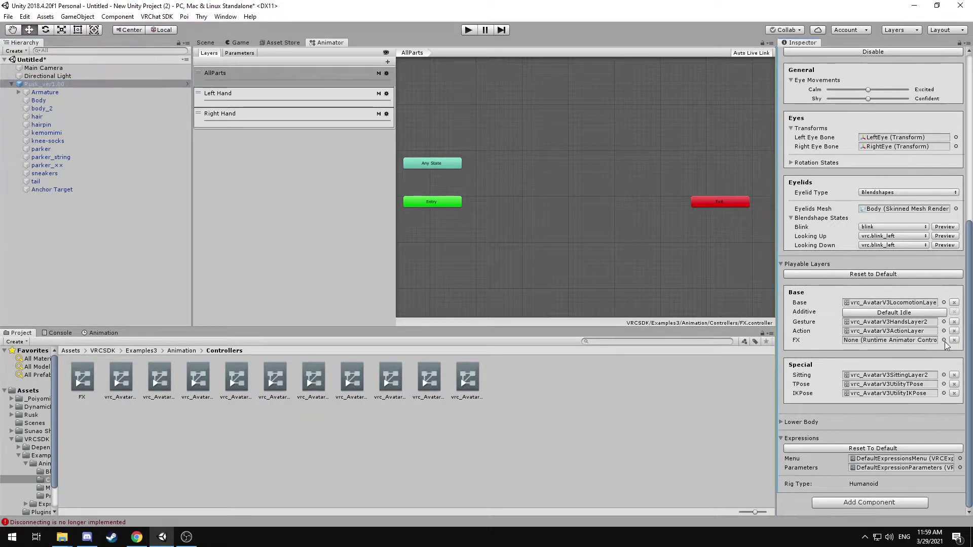
click(944, 340)
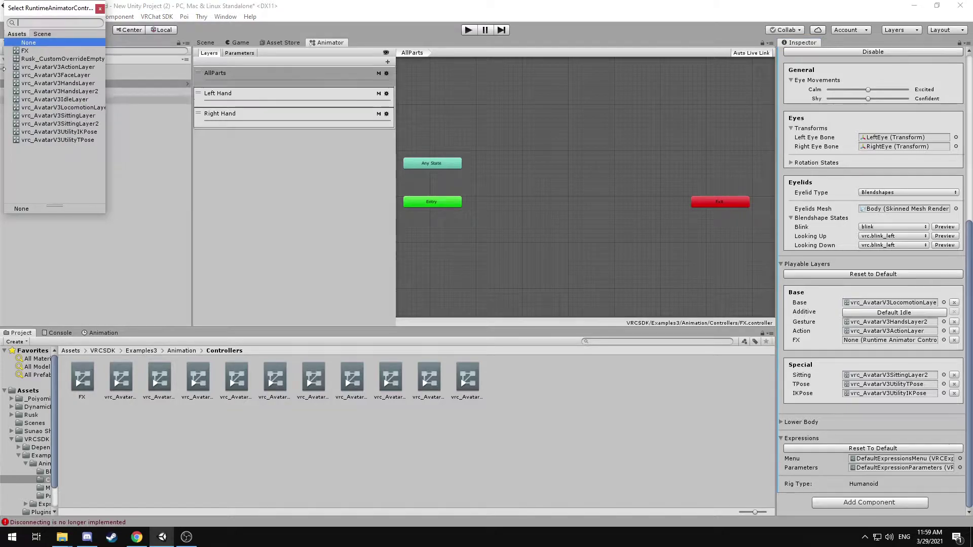
double_click(25, 51)
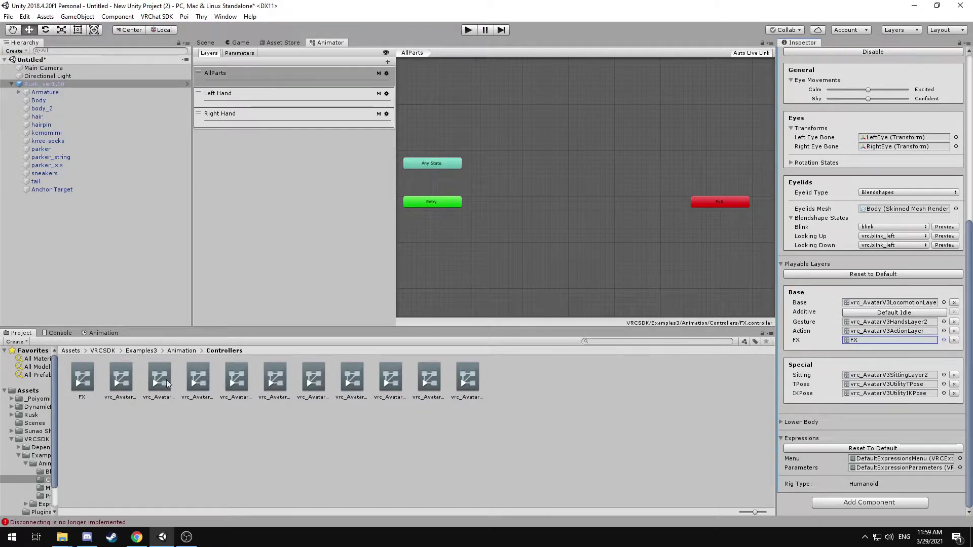
- Return to the root Assets folder and show the avatar in the Scene view
click(28, 390)
click(206, 42)
scroll(468, 178, down, 5)
click(561, 147)
scroll(473, 213, up, 5)
key(s)
right_drag(343, 205, 365, 208)
key(w)
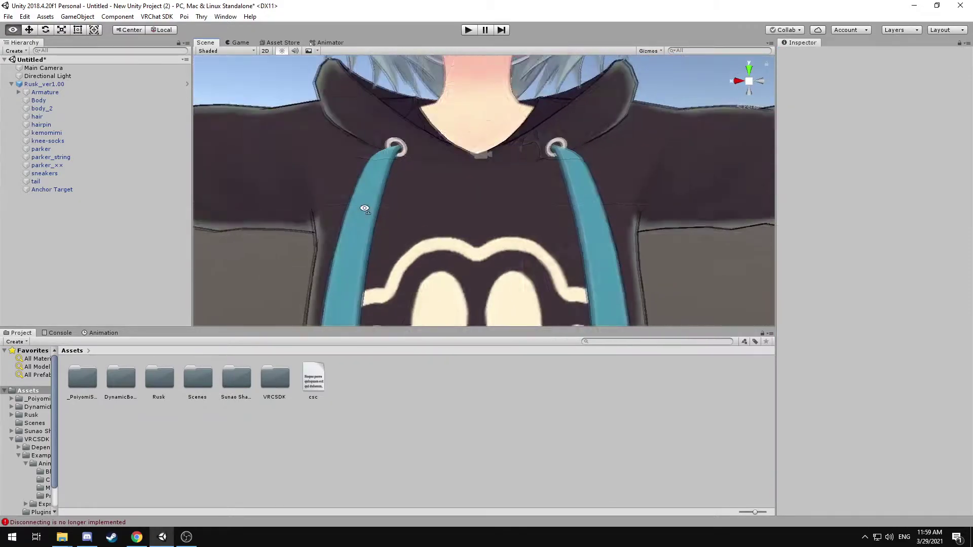
scroll(365, 209, down, 8)
click(44, 93)
click(45, 85)
click(44, 93)
click(643, 171)
click(539, 187)
click(574, 149)
scroll(587, 182, up, 3)
scroll(587, 183, up, 4)
click(611, 171)
scroll(643, 222, down, 7)
click(643, 223)
click(56, 92)
click(55, 86)
click(621, 121)
click(86, 83)
click(86, 100)
click(82, 83)
click(73, 94)
- Duplicate the Rusk_ver1.00 avatar and deactivate the original
click(70, 83)
key(ctrl+d)
click(62, 179)
click(60, 85)
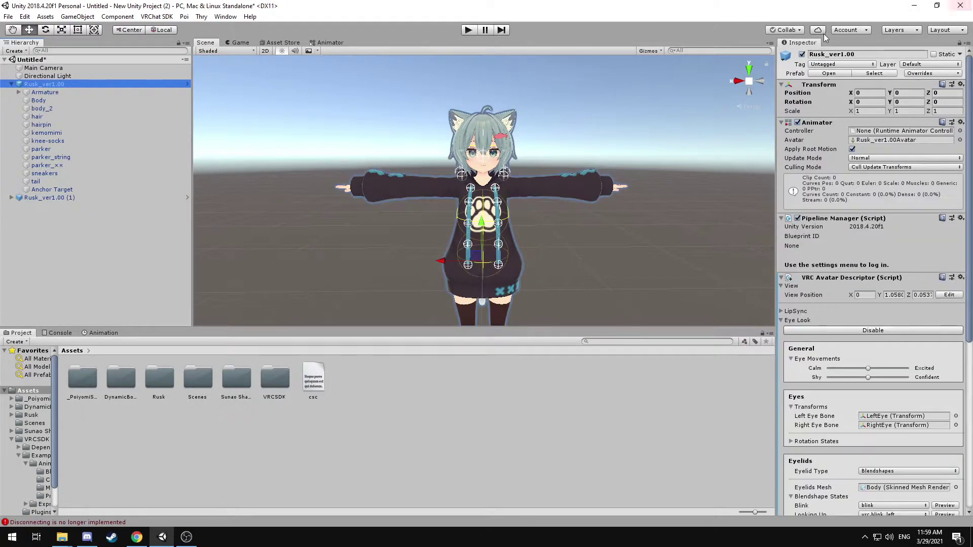
click(802, 54)
- Change the shader of the duplicated avatar's hair material, Rusk_Hair, to Poiyomi Toon
click(35, 198)
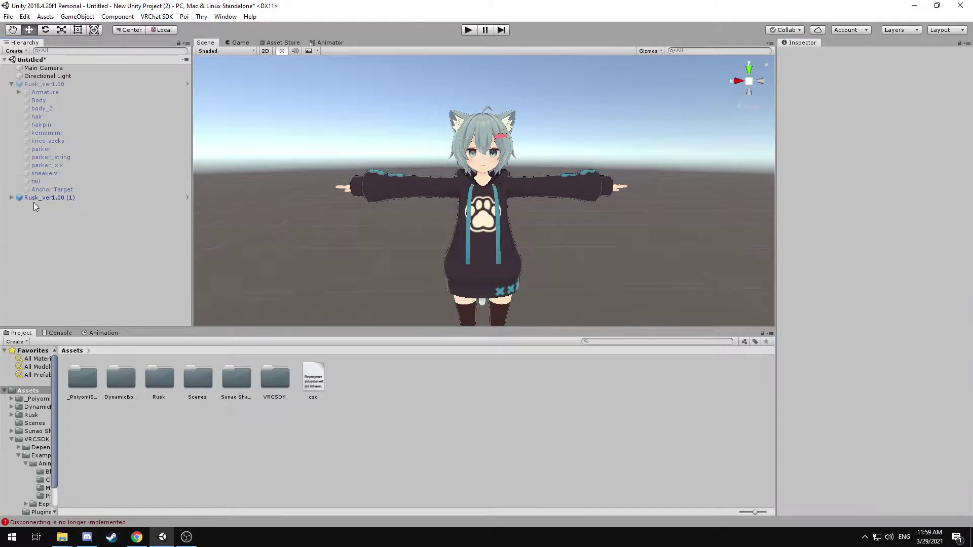
click(12, 198)
click(78, 230)
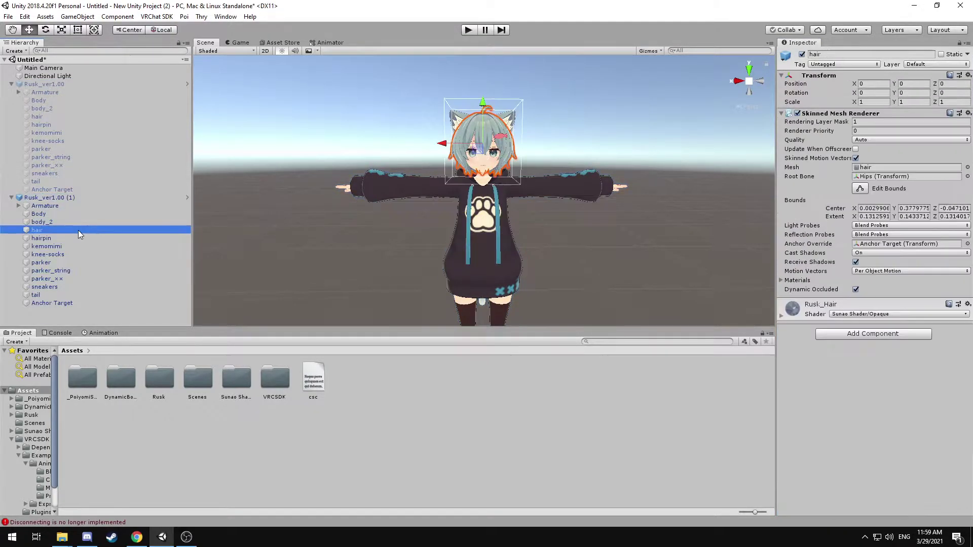
click(598, 205)
click(500, 133)
click(501, 132)
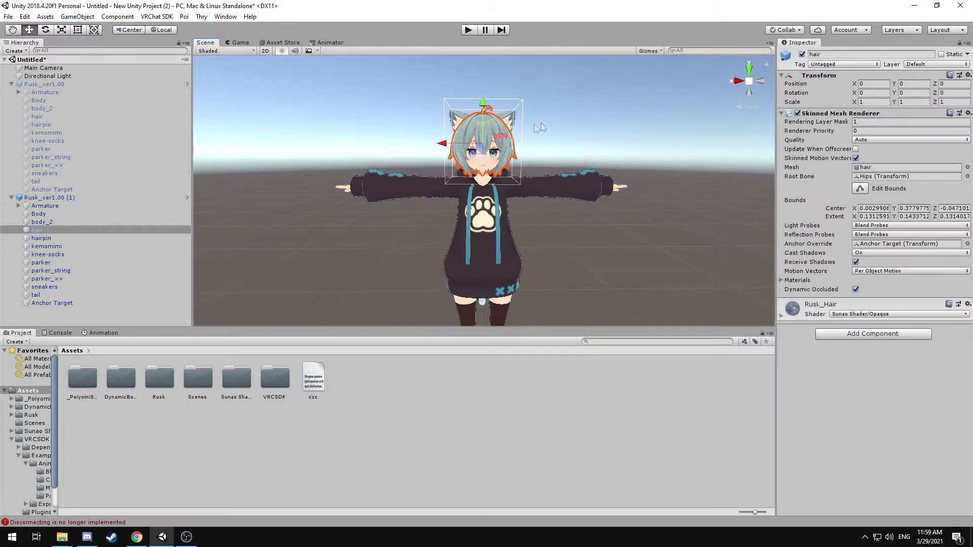
click(535, 124)
click(498, 125)
click(499, 128)
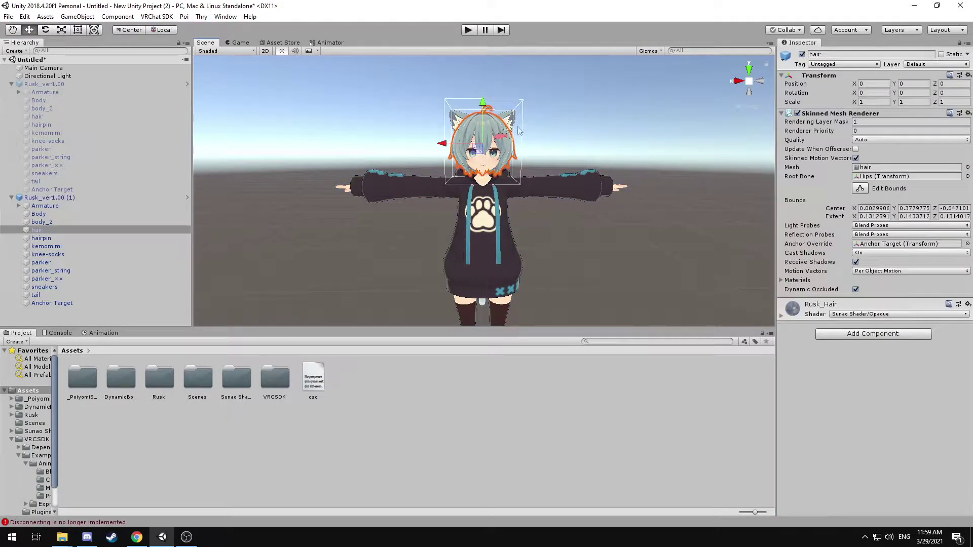
click(864, 313)
mouse_move(866, 126)
click(797, 124)
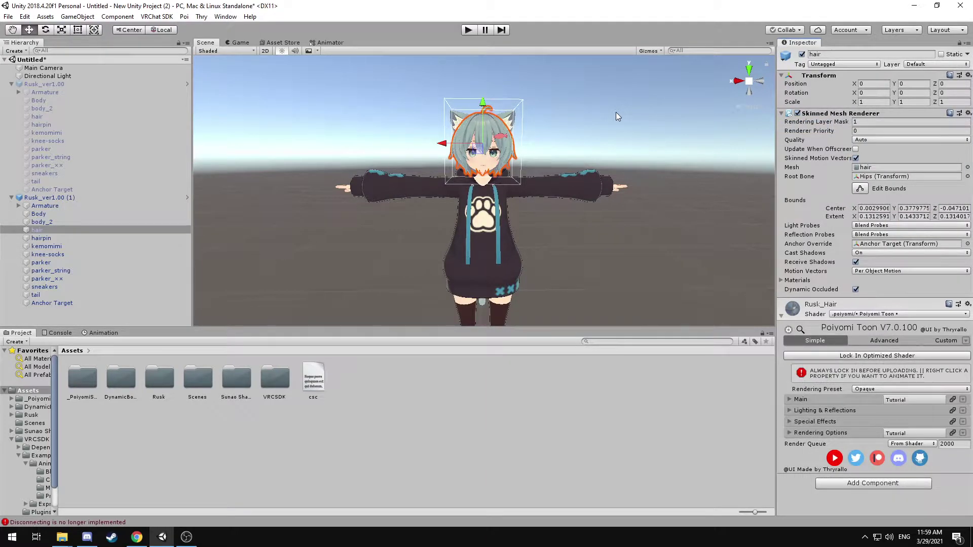
- Expand the Main section of the hair material and switch the Poiyomi shader settings to Advanced
key(f)
key(s)
right_drag(660, 160, 659, 192)
key(w)
key(s)
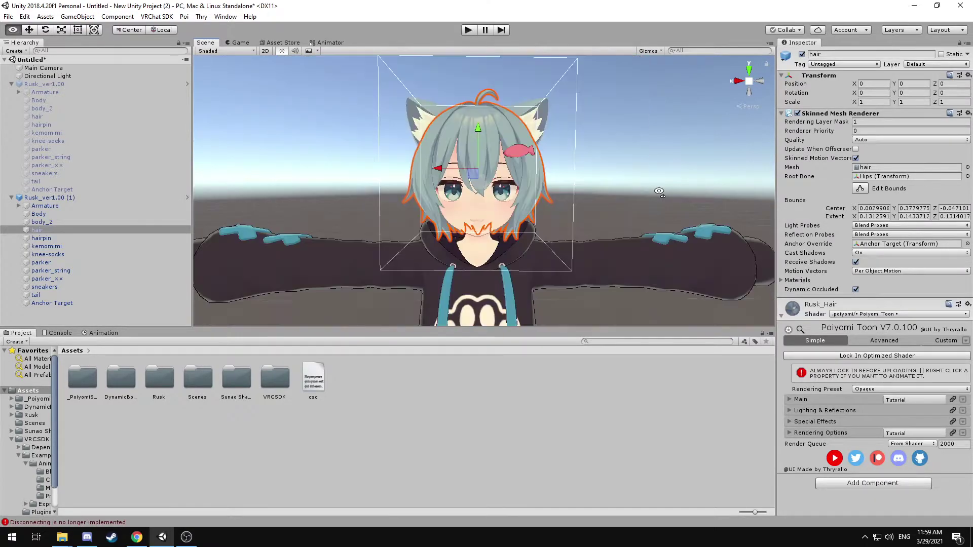
click(794, 400)
click(794, 401)
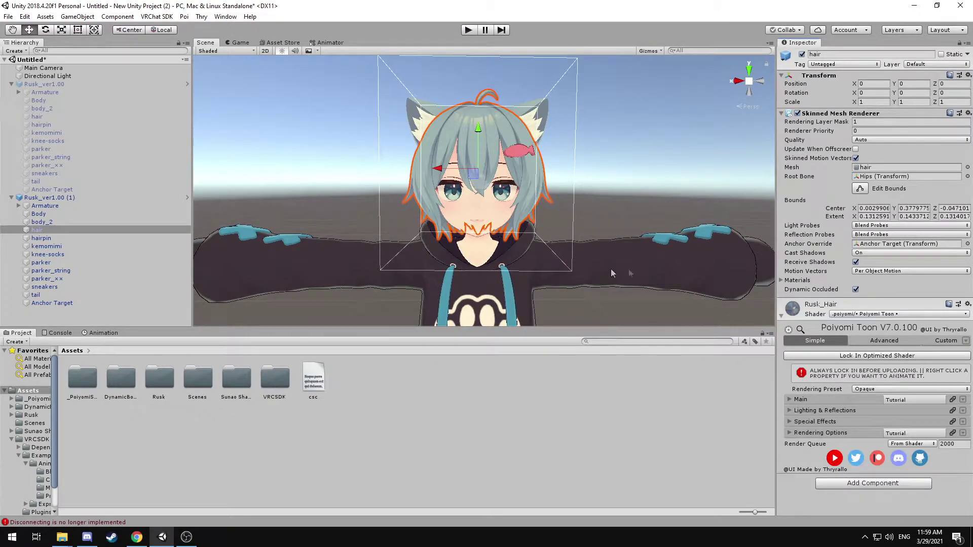
click(794, 400)
scroll(845, 418, down, 3)
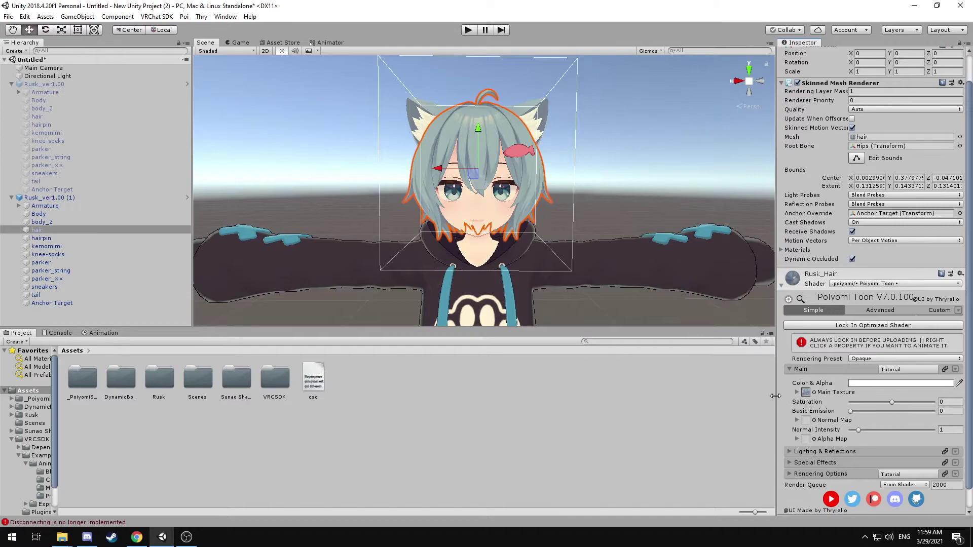
click(864, 311)
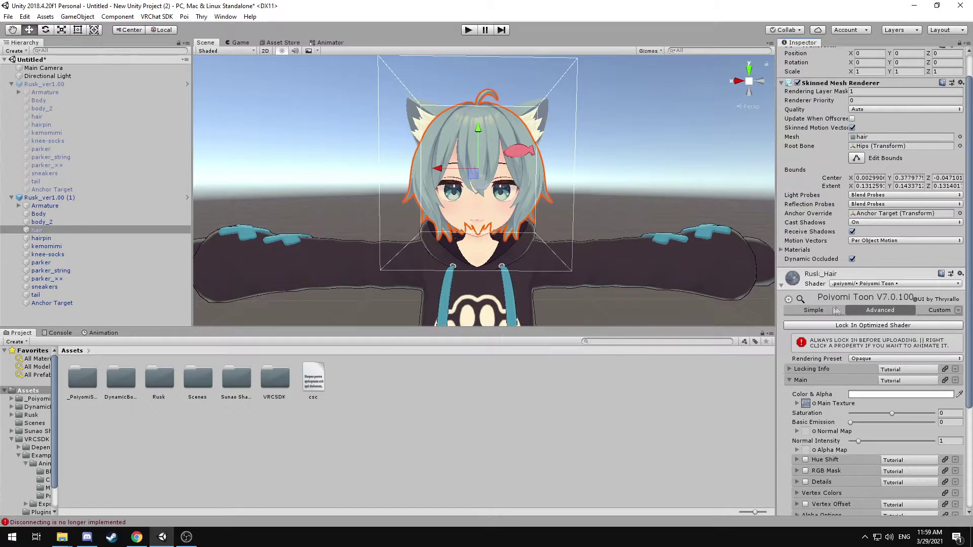
- Enable Hue Shift in the hair material's Main section, keeping Replace on, and set the shift to about 0.007
scroll(892, 394, down, 3)
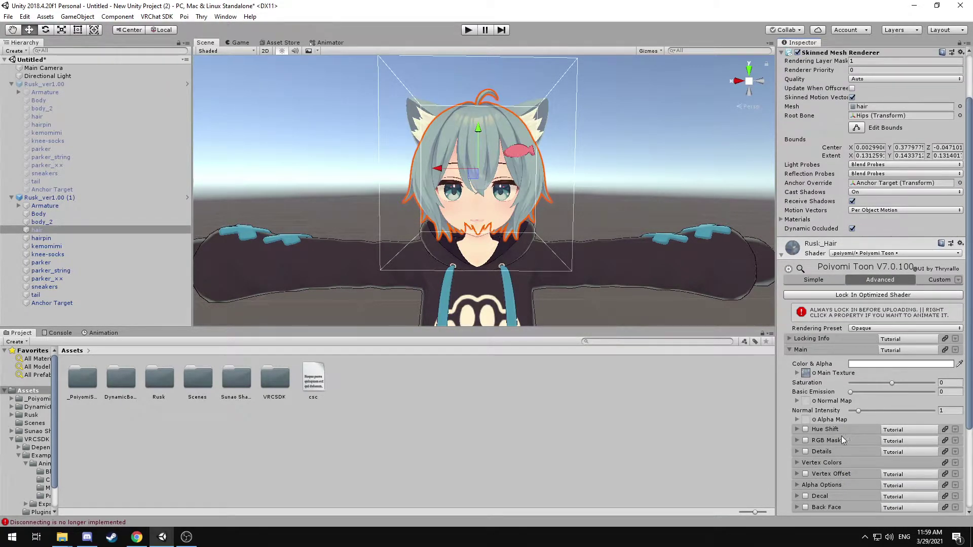
click(792, 351)
click(790, 395)
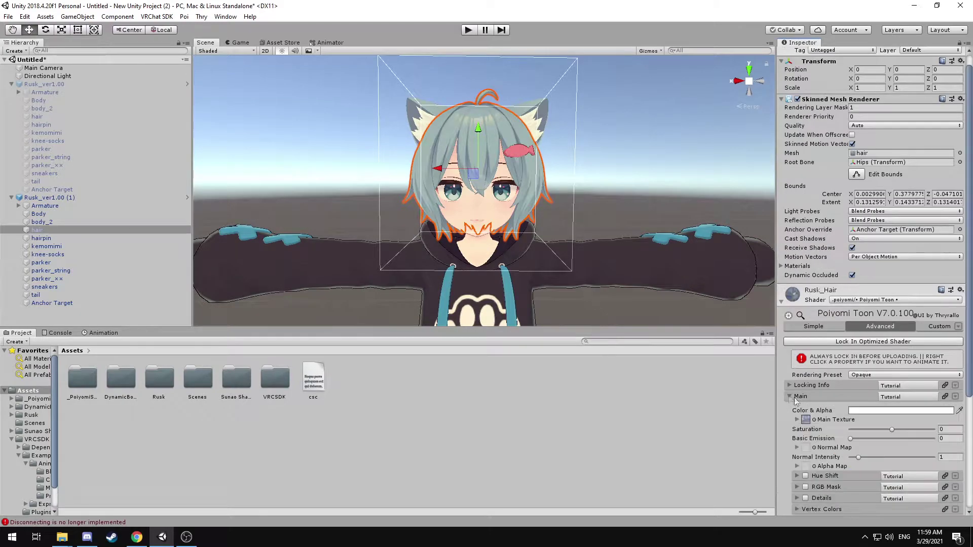
scroll(878, 446, down, 5)
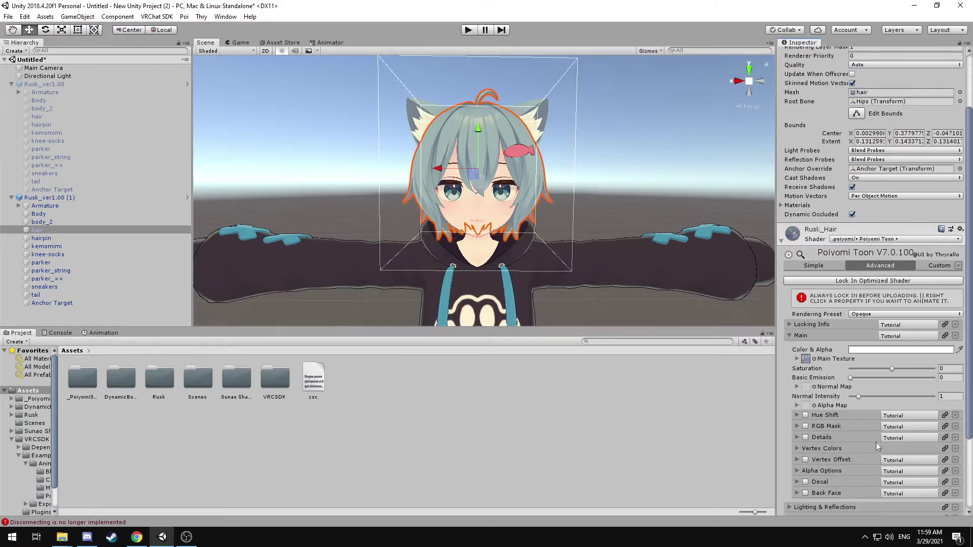
click(797, 415)
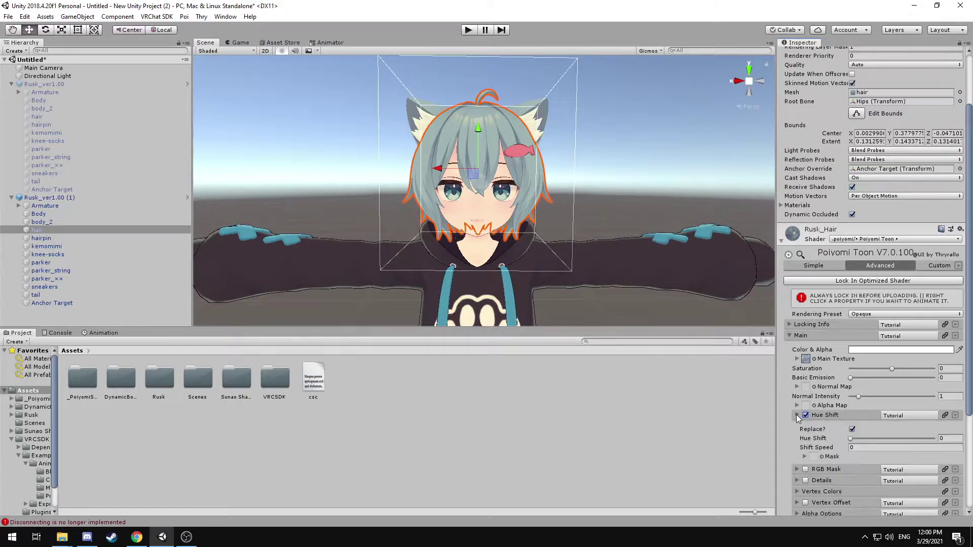
mouse_move(853, 442)
mouse_down()
mouse_move(920, 438)
mouse_move(843, 436)
mouse_move(932, 440)
mouse_move(852, 439)
mouse_up()
click(853, 429)
click(853, 429)
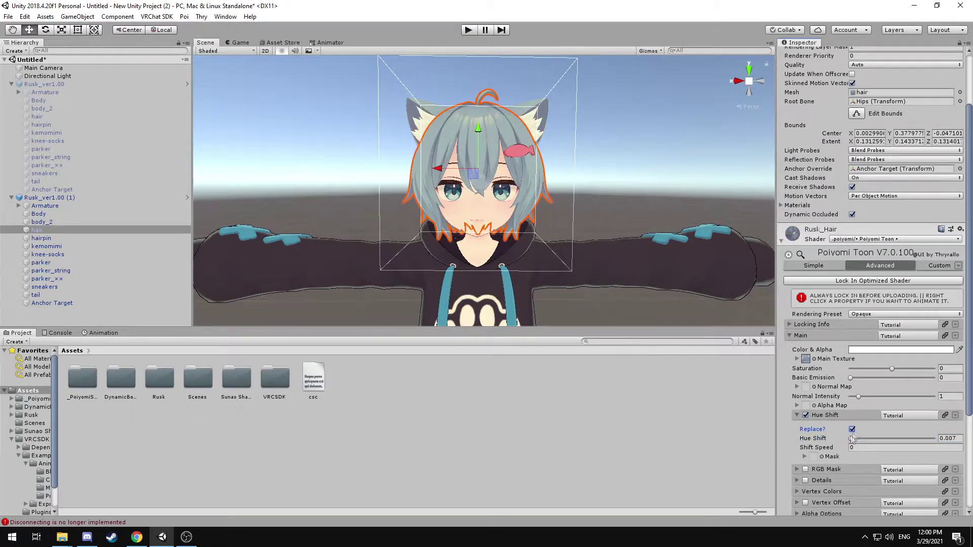
- Try the Fur (2) texture as the Hue Shift mask on the hair material
click(821, 457)
click(59, 61)
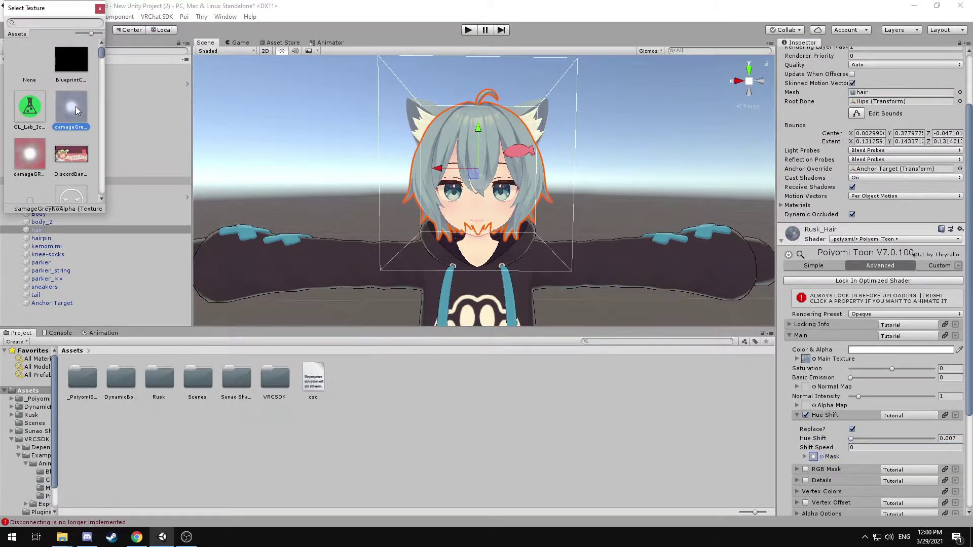
scroll(75, 150, down, 3)
scroll(51, 137, down, 5)
click(28, 122)
click(99, 8)
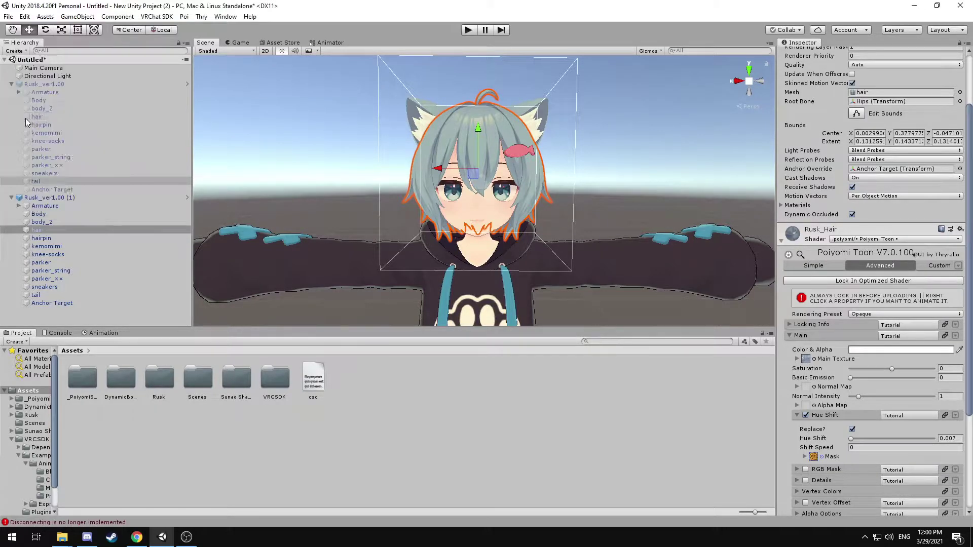
- Return the hair material's Hue Shift to 0, clear its mask texture, and collapse the Hue Shift section
mouse_move(853, 441)
mouse_down()
mouse_move(934, 431)
mouse_move(847, 437)
mouse_up()
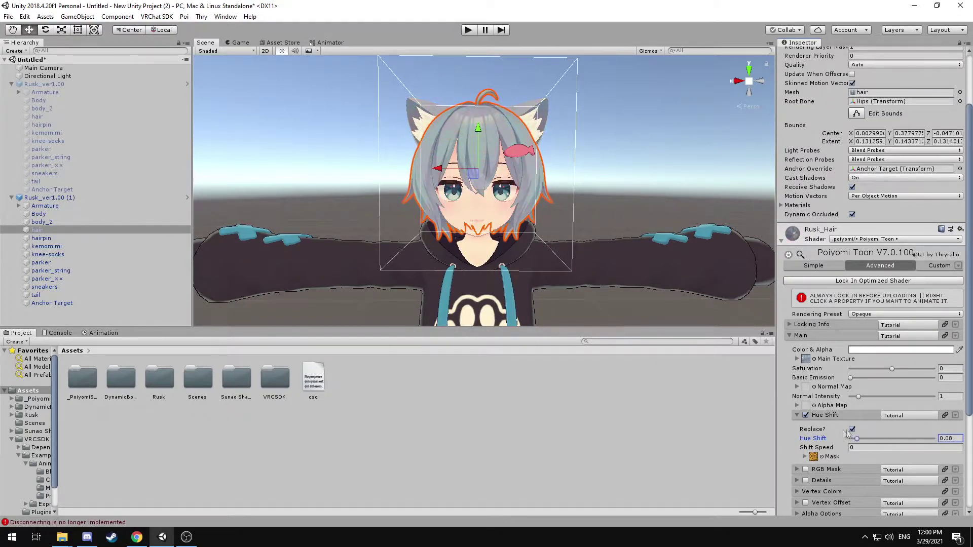
click(815, 458)
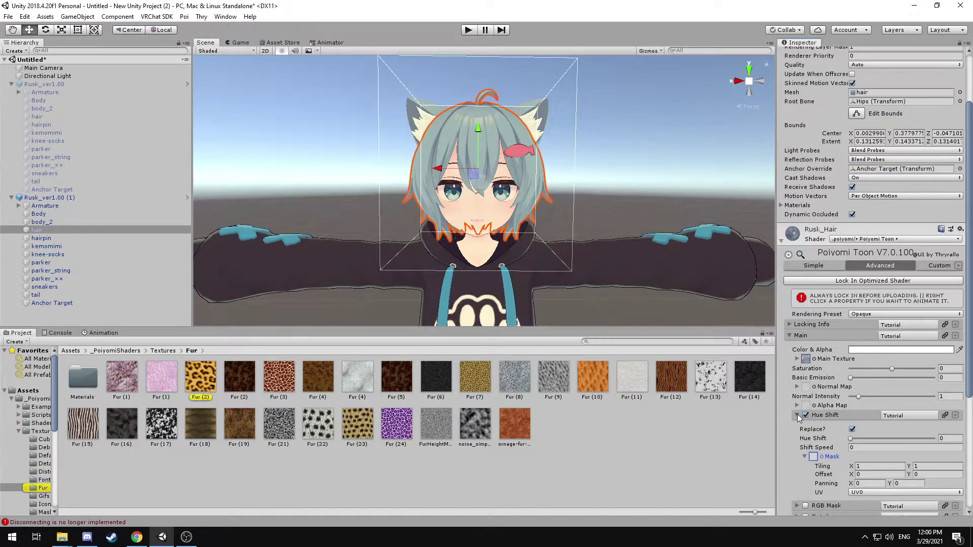
scroll(798, 417, down, 3)
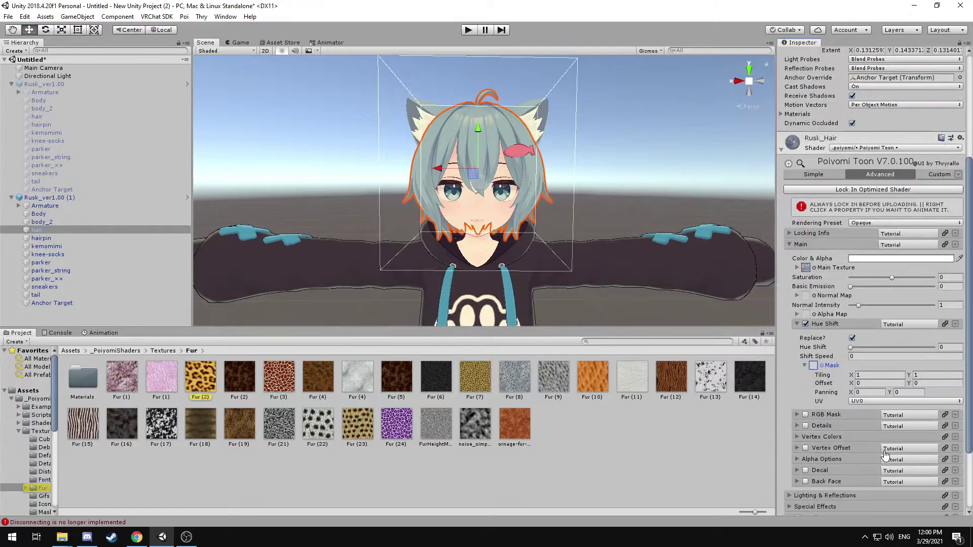
click(797, 324)
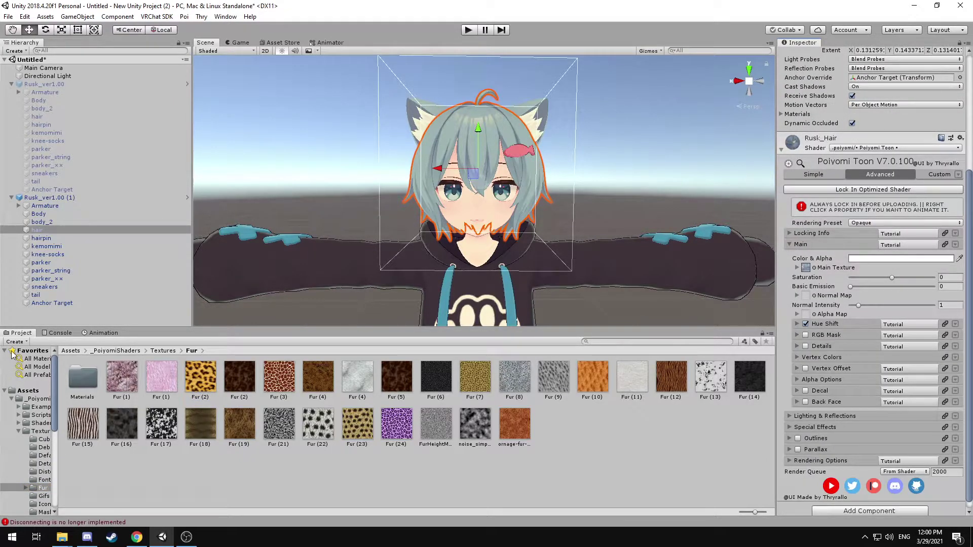
- Return the project browser to the Assets folder and show the Animation window for the duplicated avatar, Rusk_ver1.00 (1)
click(29, 391)
click(226, 17)
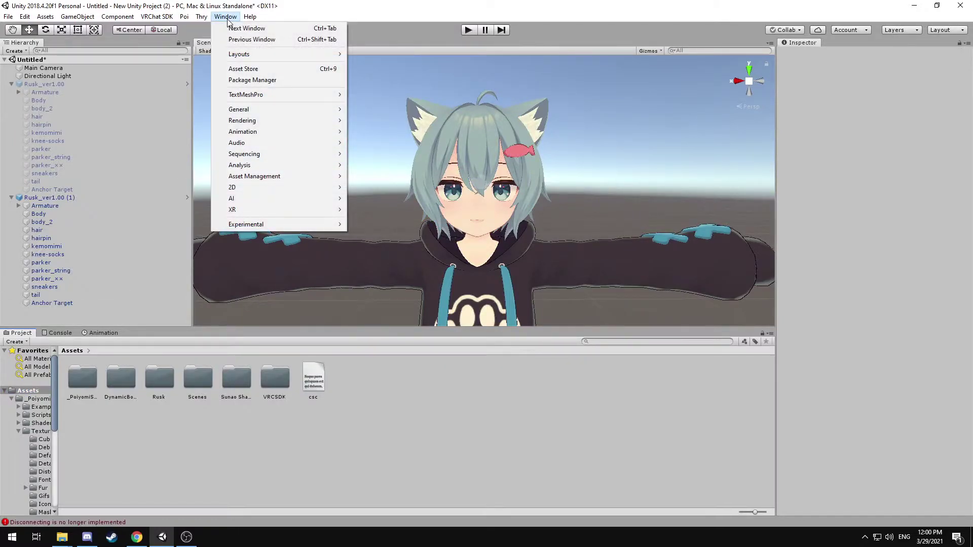
click(227, 17)
click(227, 18)
mouse_move(274, 133)
click(130, 446)
click(72, 200)
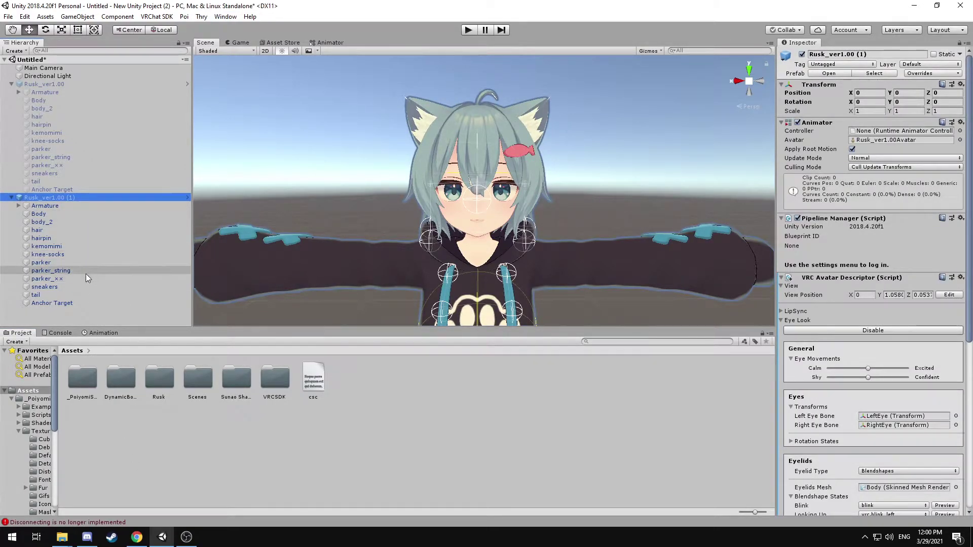
click(111, 333)
- Create an animation clip named Color0 in the Assets folder with the avatar's parker mesh selected
click(65, 261)
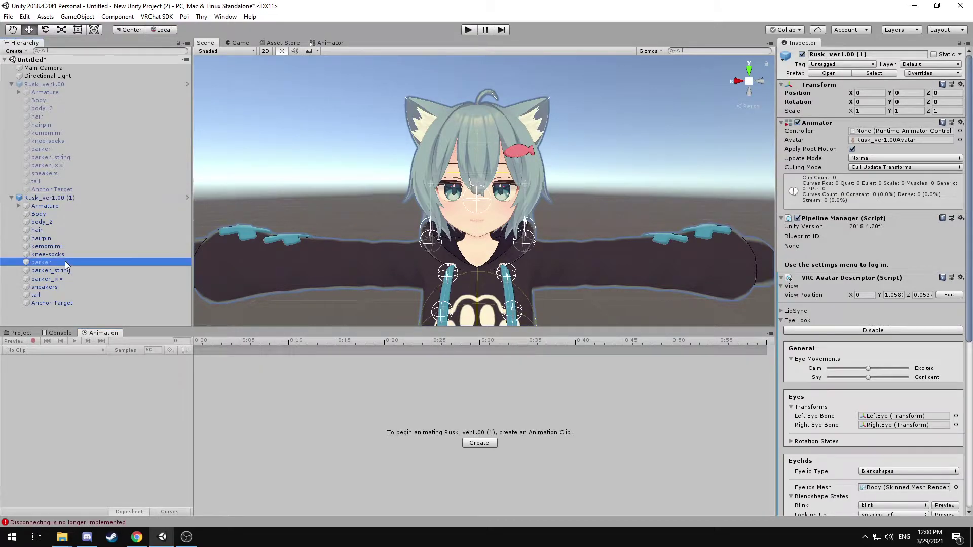
click(479, 443)
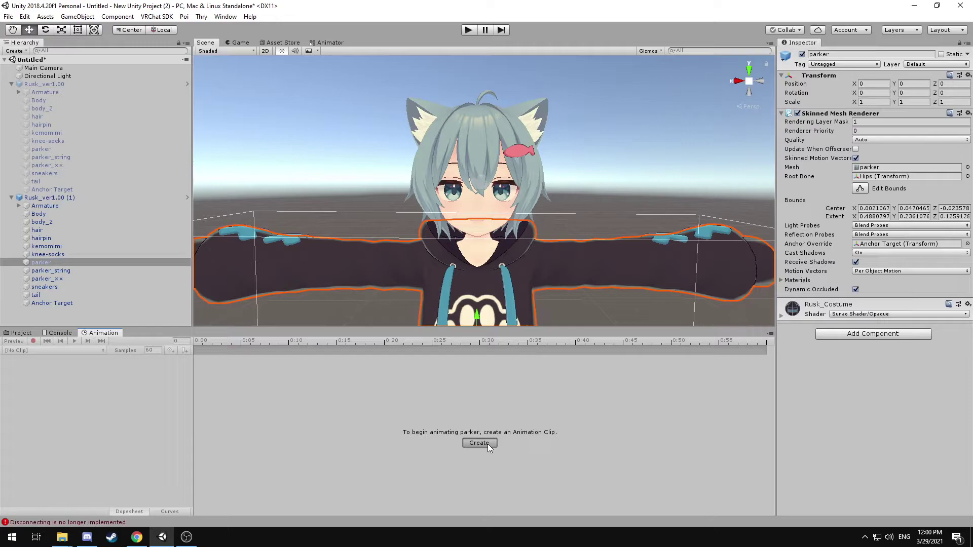
text(C)
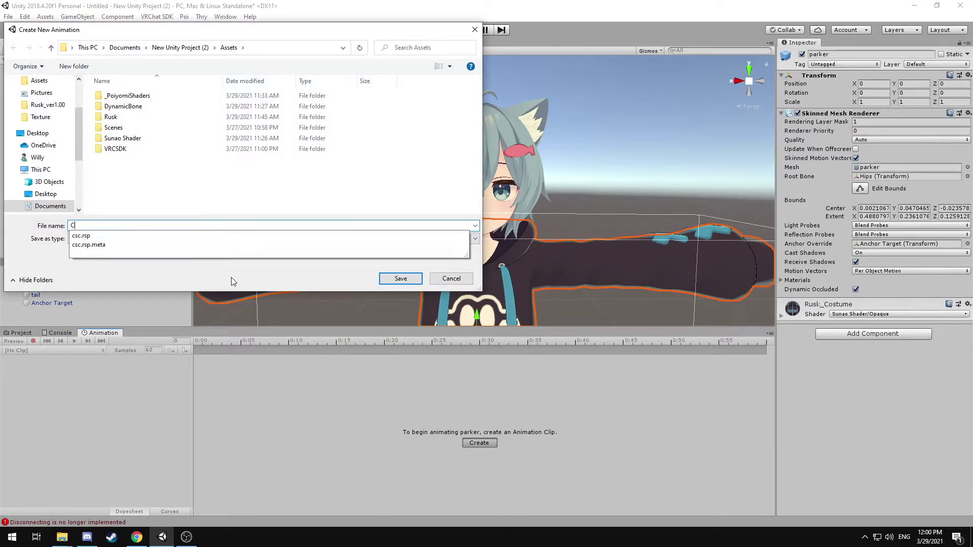
text(olor0)
key(Return)
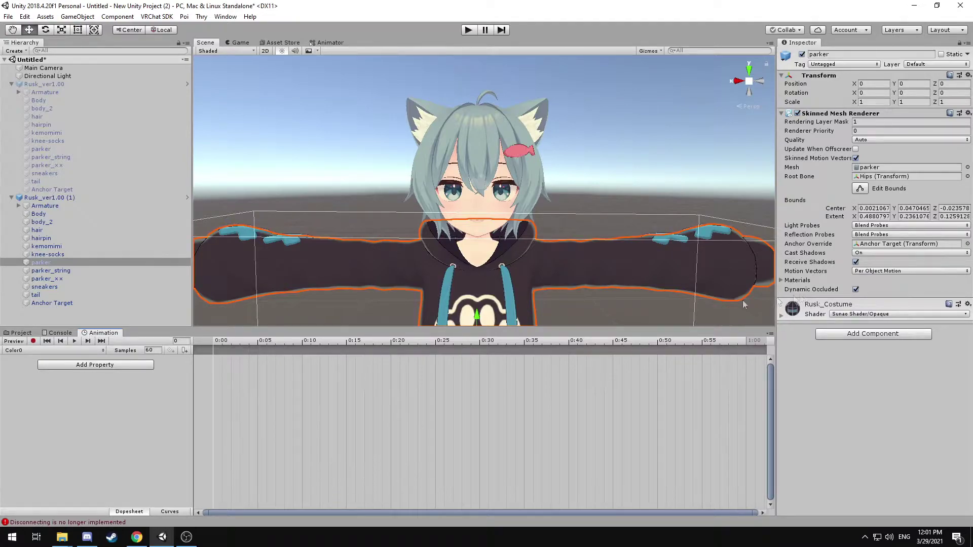
- Record the hair material's Hue Shift at 0 on the first frame of the Color0 clip
click(65, 235)
click(63, 229)
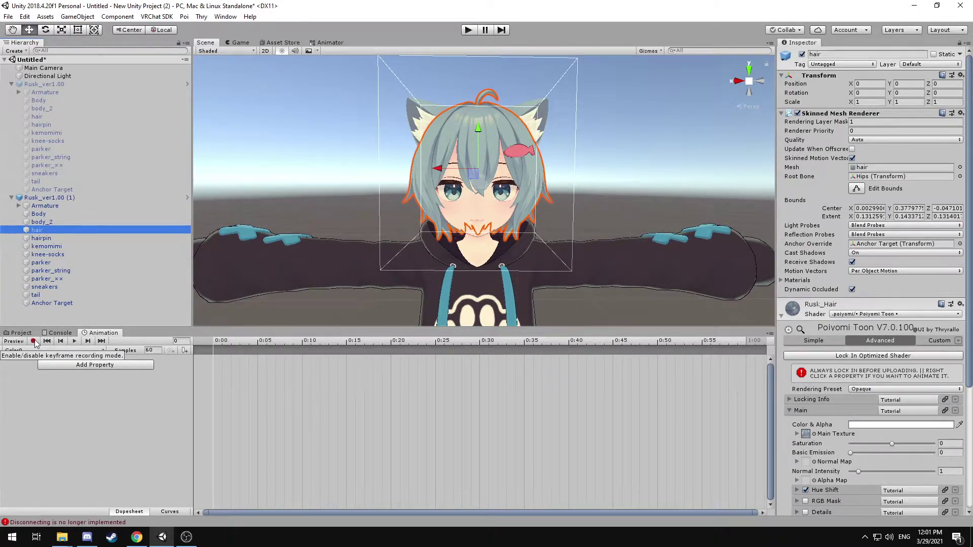
scroll(860, 463, down, 3)
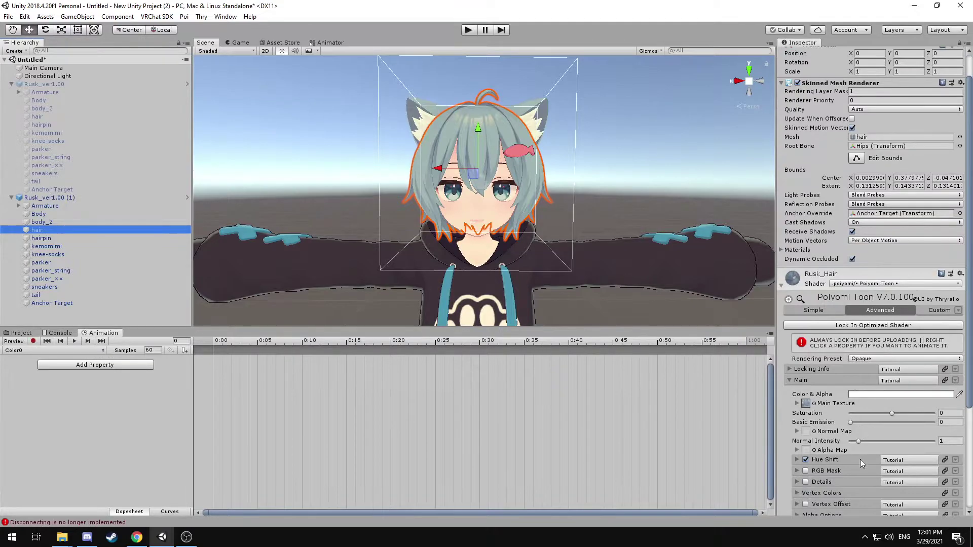
click(797, 459)
scroll(826, 452, down, 6)
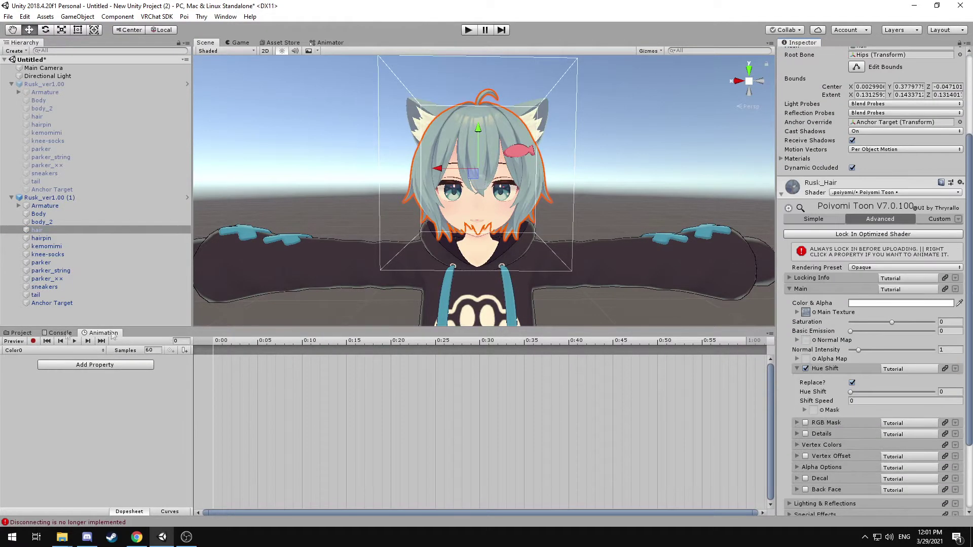
click(33, 341)
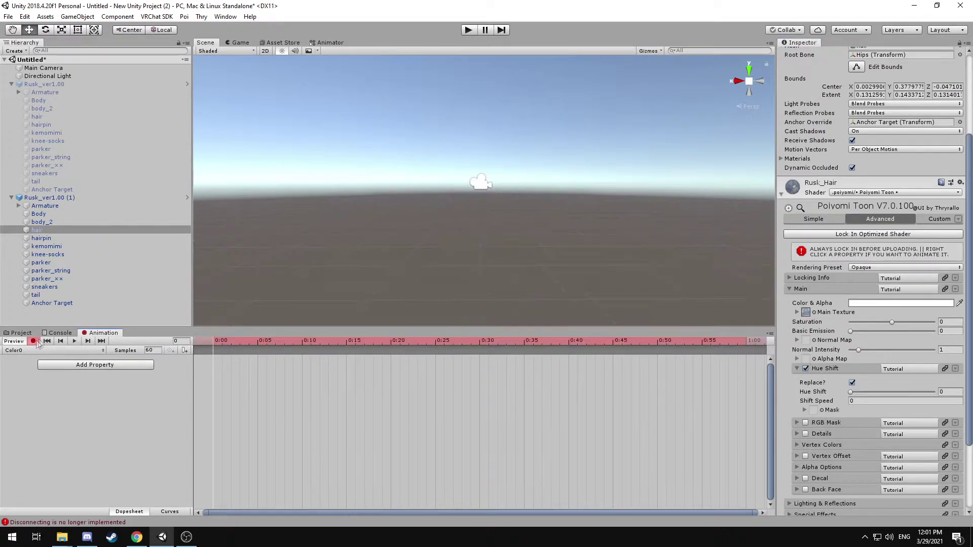
click(854, 393)
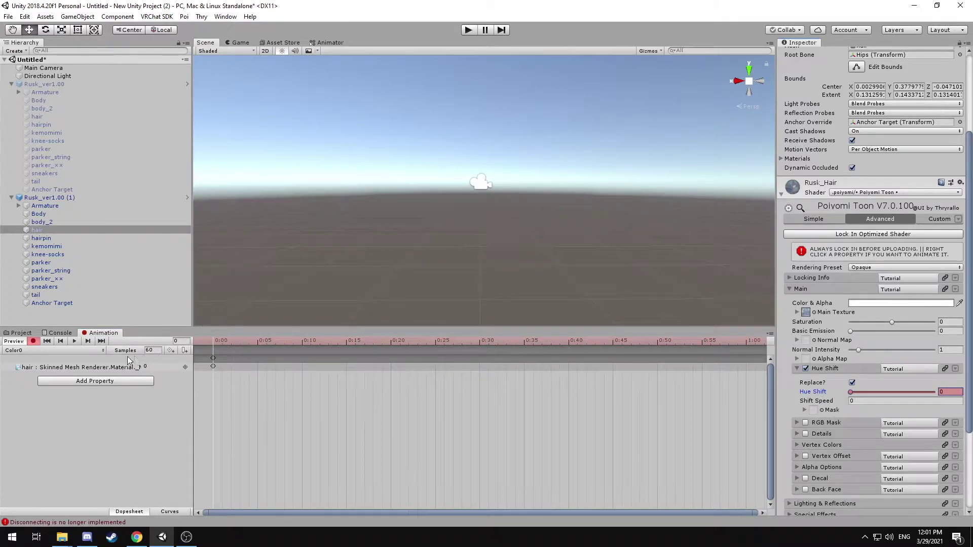
click(33, 342)
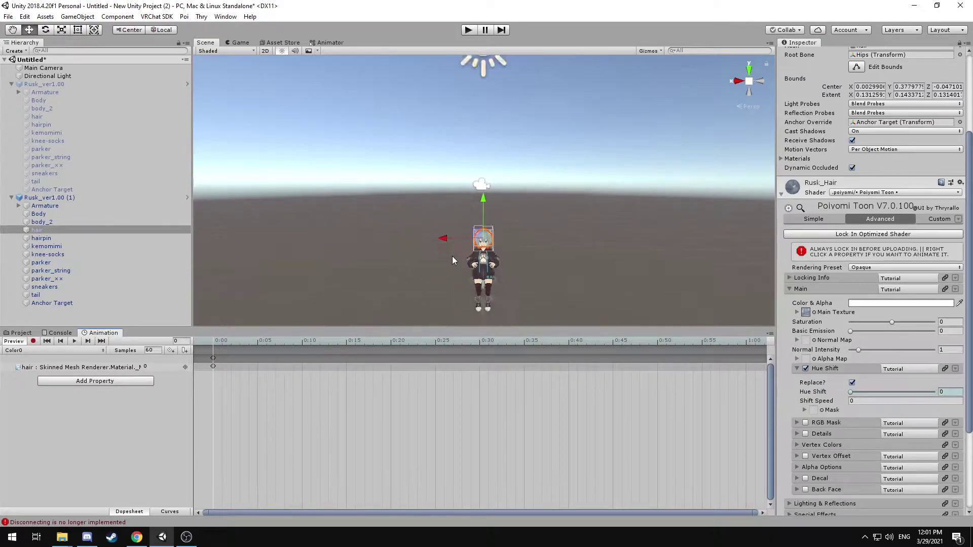
- Create a second animation clip named Color1 in the Assets folder
alt+drag(388, 273, 440, 275)
scroll(440, 274, up, 3)
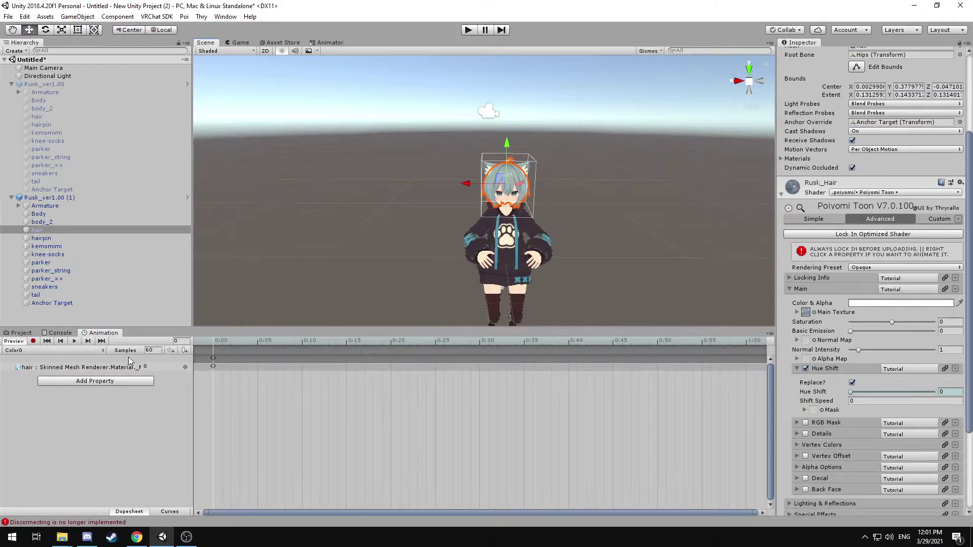
click(69, 351)
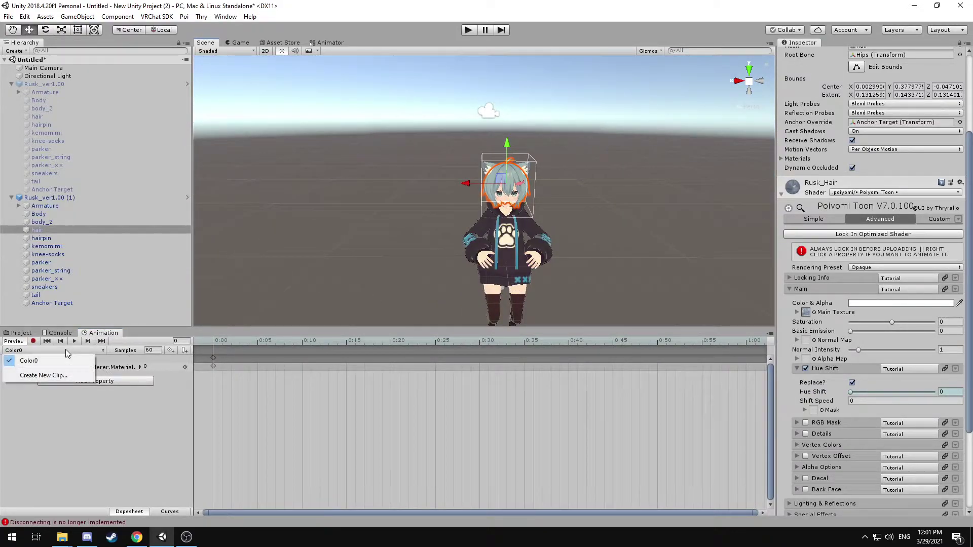
click(60, 375)
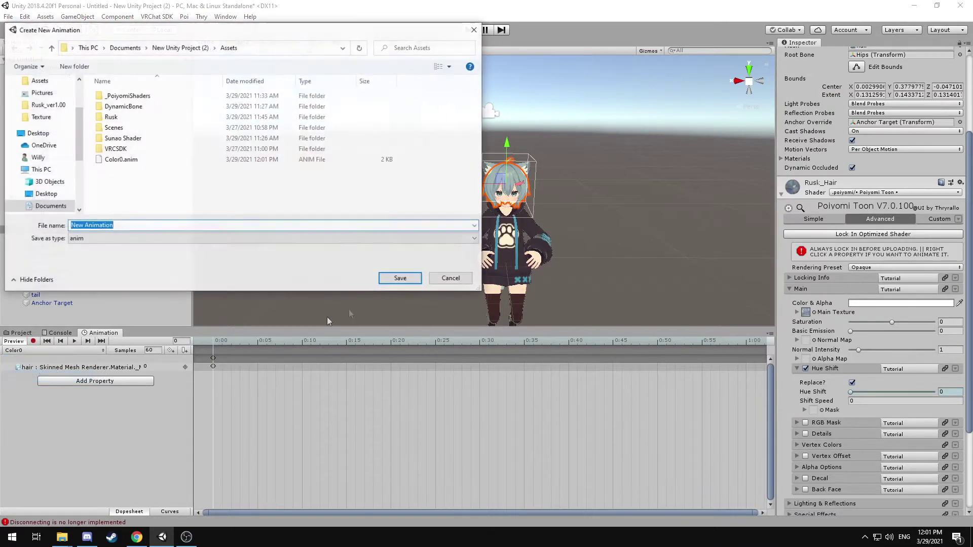
text(Color1)
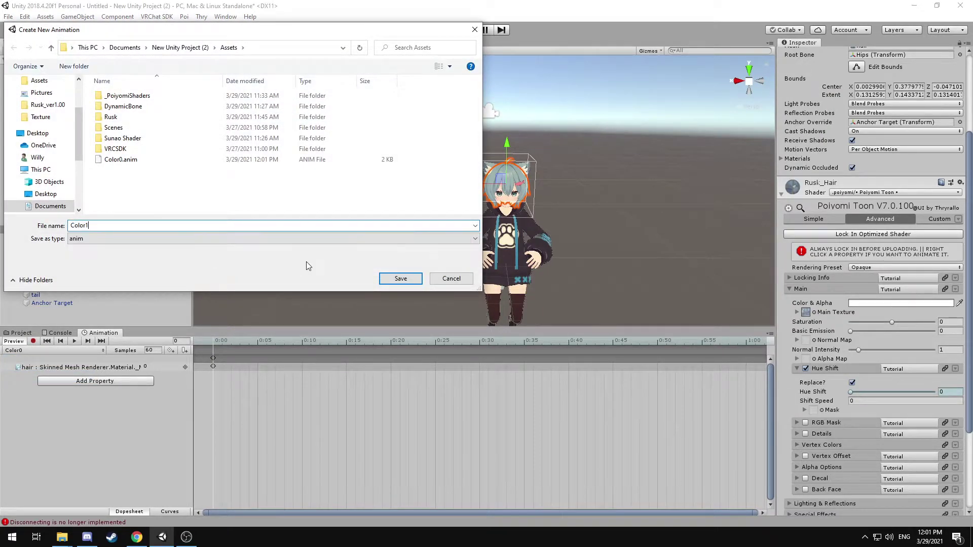
click(400, 278)
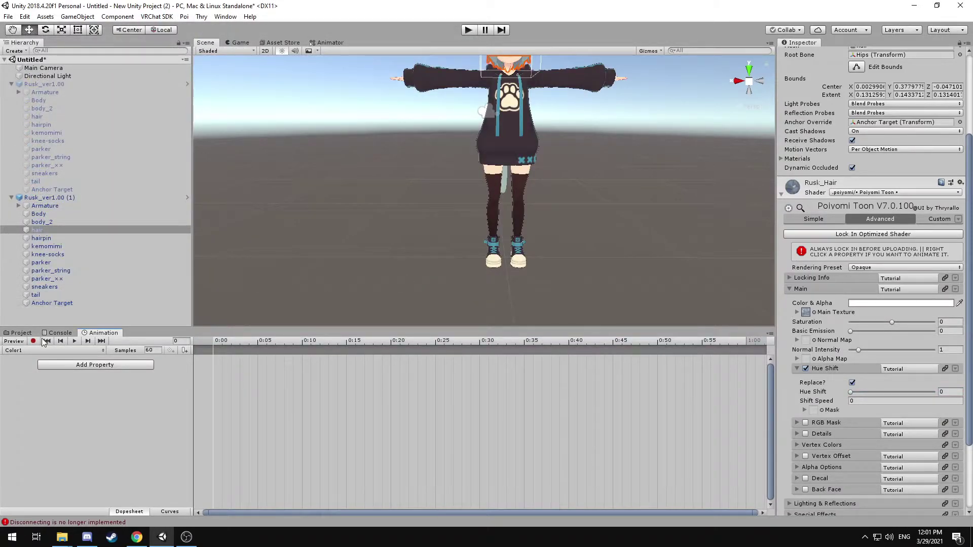
- Record the hair material's Hue Shift at 1 on the first frame of the Color1 clip
click(32, 342)
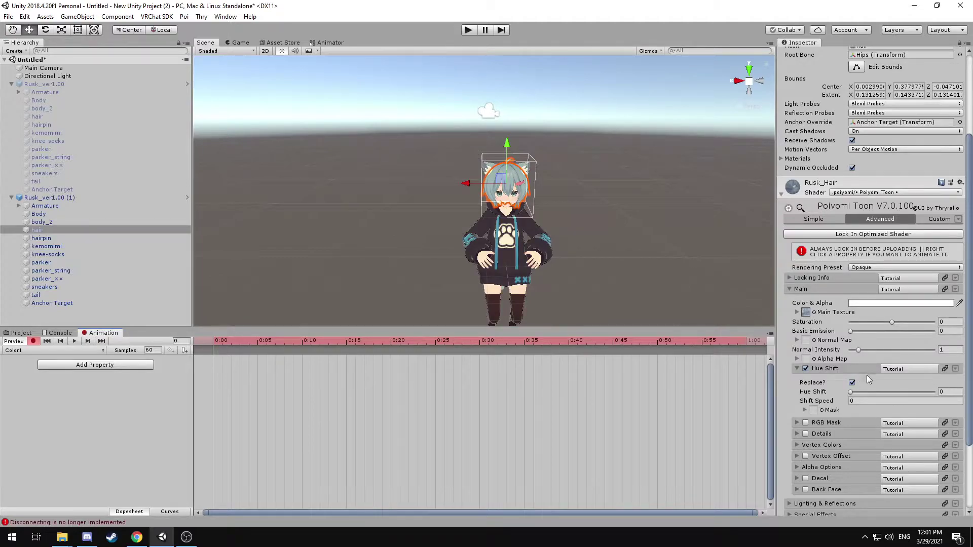
drag(851, 392, 933, 392)
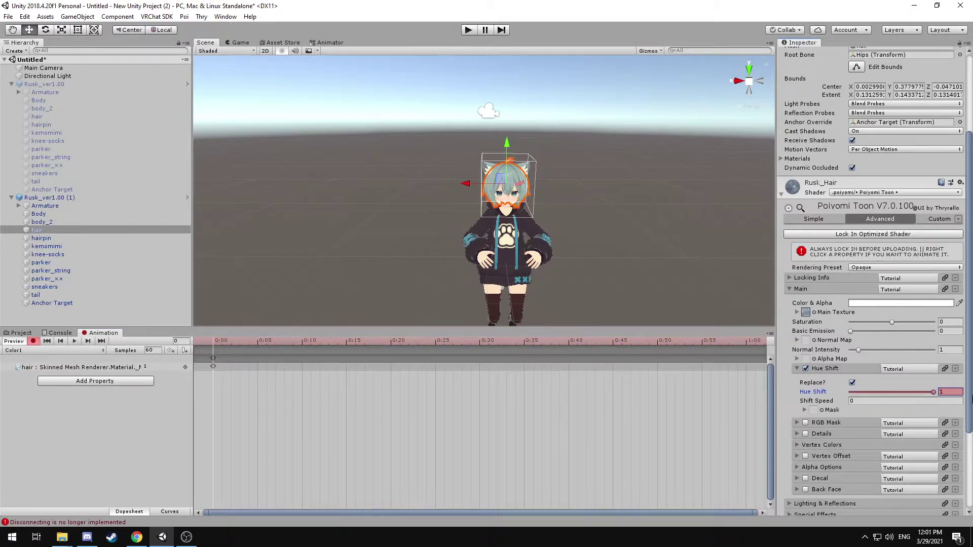
click(37, 343)
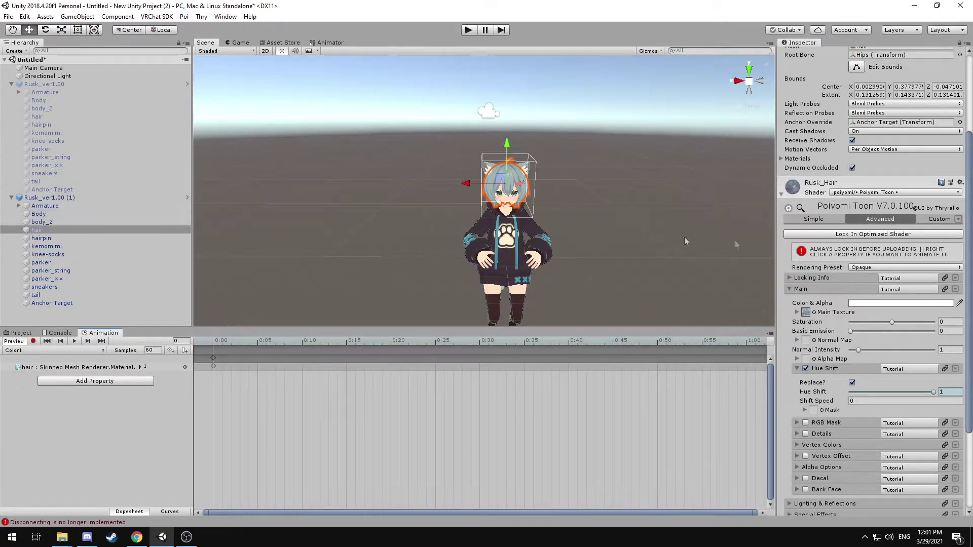
- Search the project assets for "express" and open the DefaultExpressionParameters asset
click(76, 199)
click(22, 332)
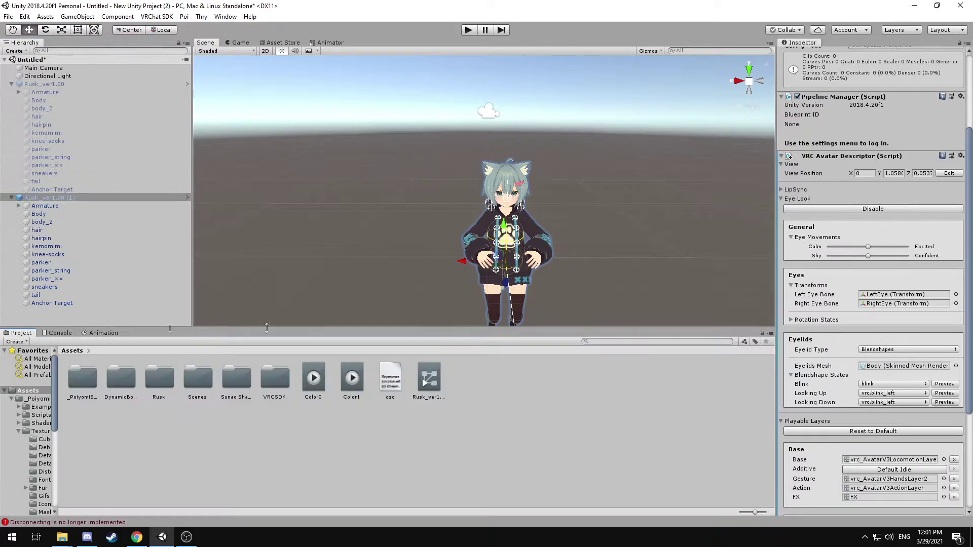
click(679, 342)
text(express)
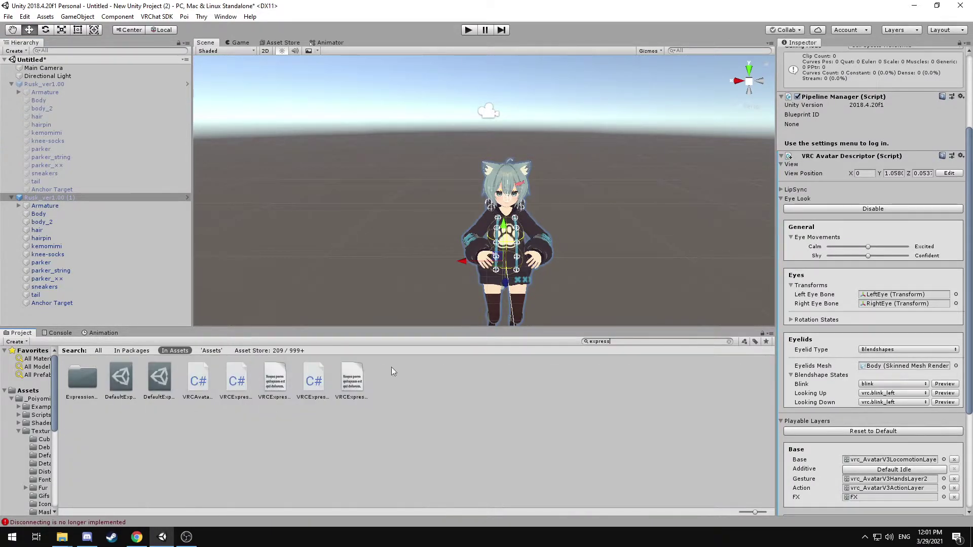
click(158, 381)
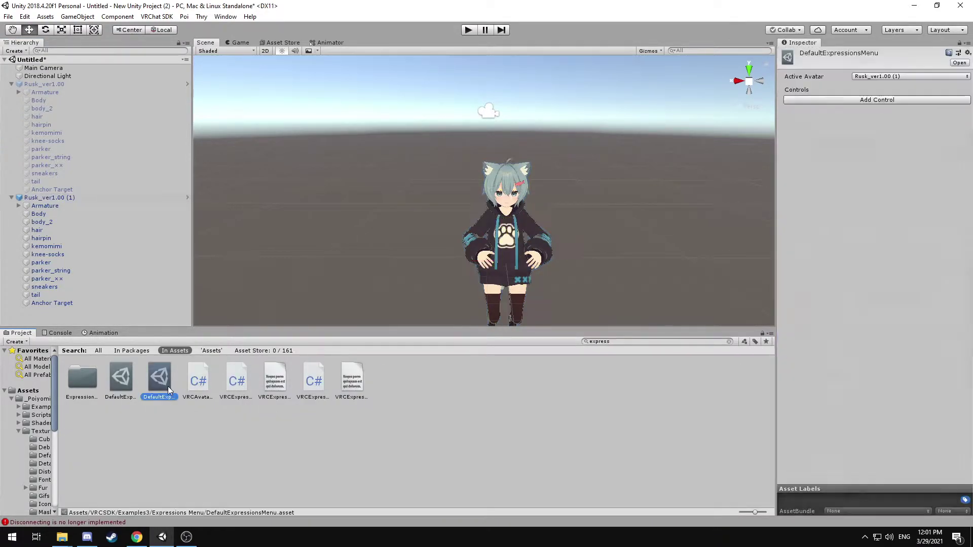
click(122, 379)
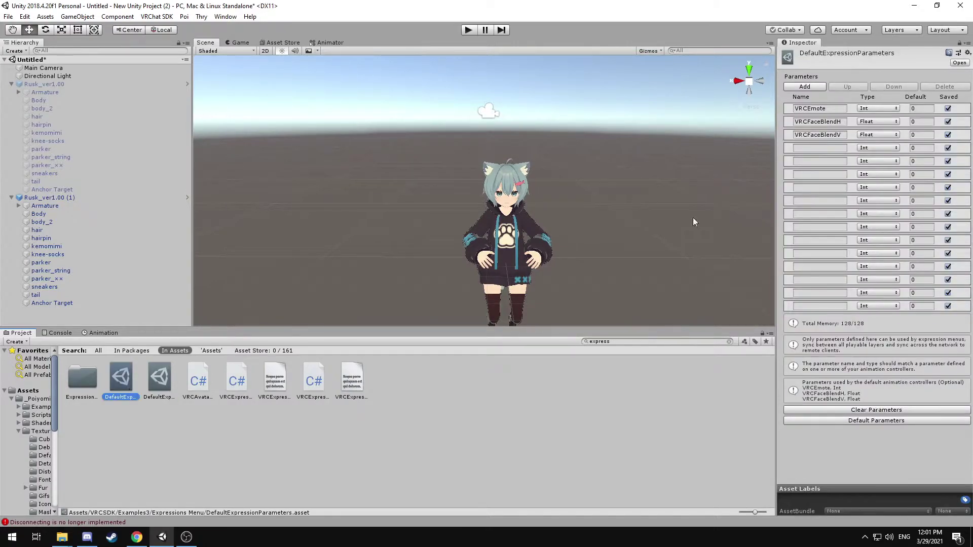
- Set the type of the first unnamed expression parameter, below VRCFaceBlendV, to Float
click(819, 149)
click(874, 148)
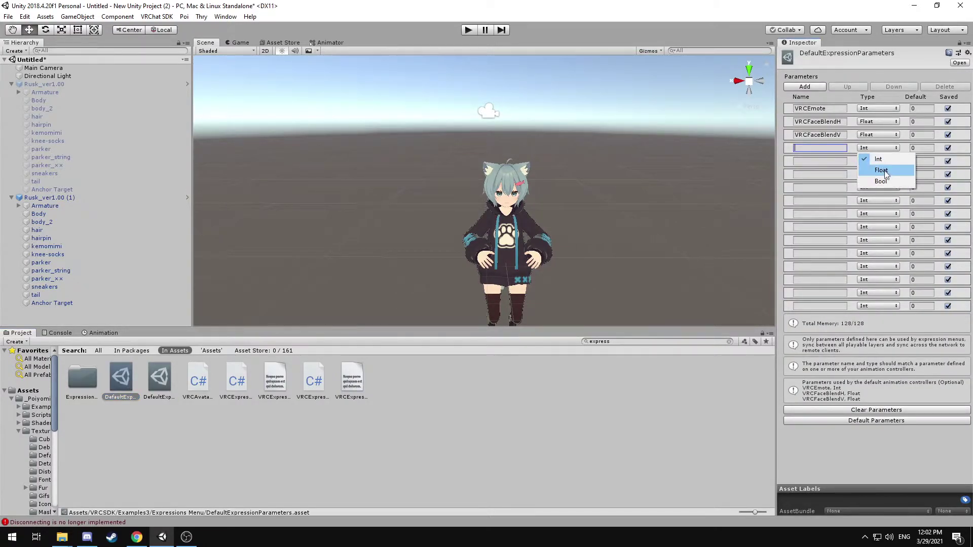
click(881, 170)
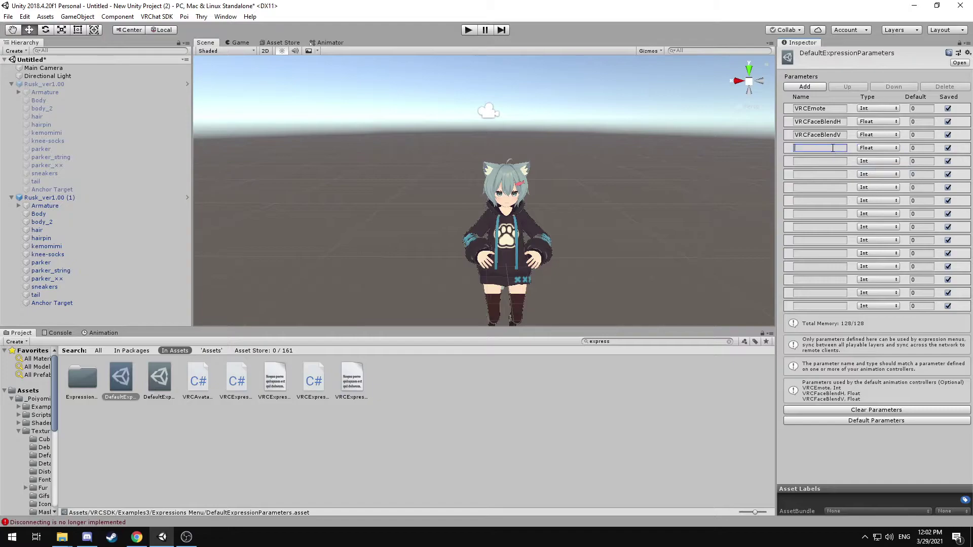
click(831, 161)
click(833, 148)
click(170, 375)
click(119, 380)
- Search the project assets for "fx" and select the FX controller
click(28, 391)
click(621, 342)
text(fx)
click(77, 379)
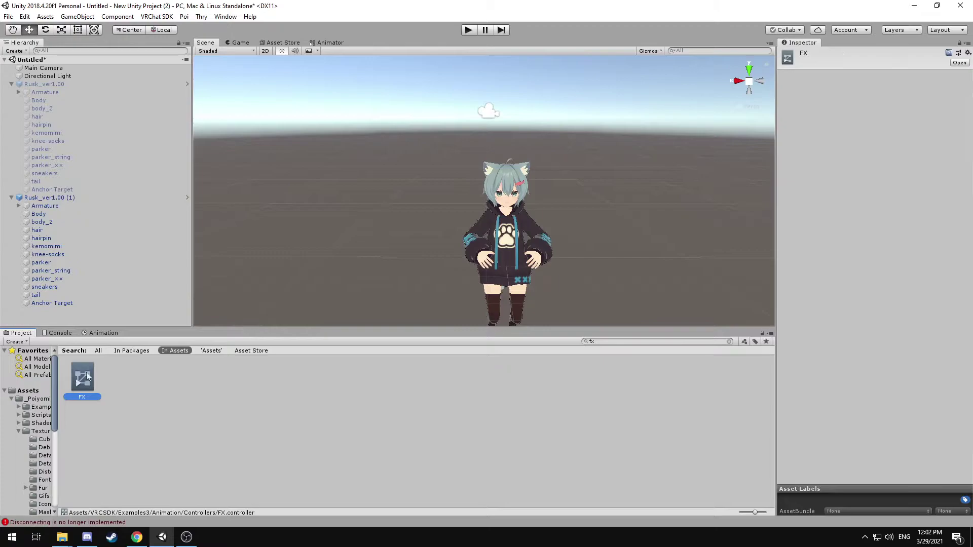
- Add a Float parameter named Hue to the FX controller in the Animator
click(338, 43)
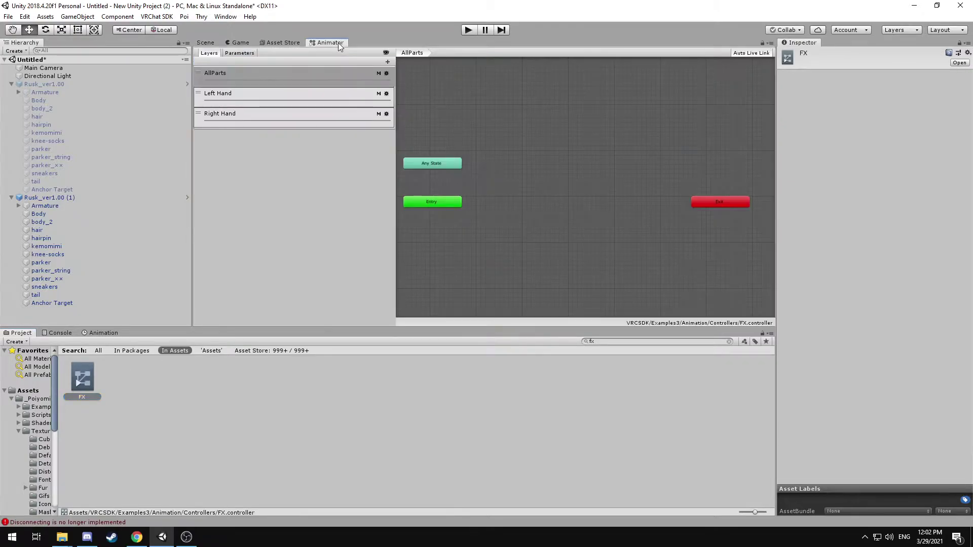
click(238, 53)
click(387, 62)
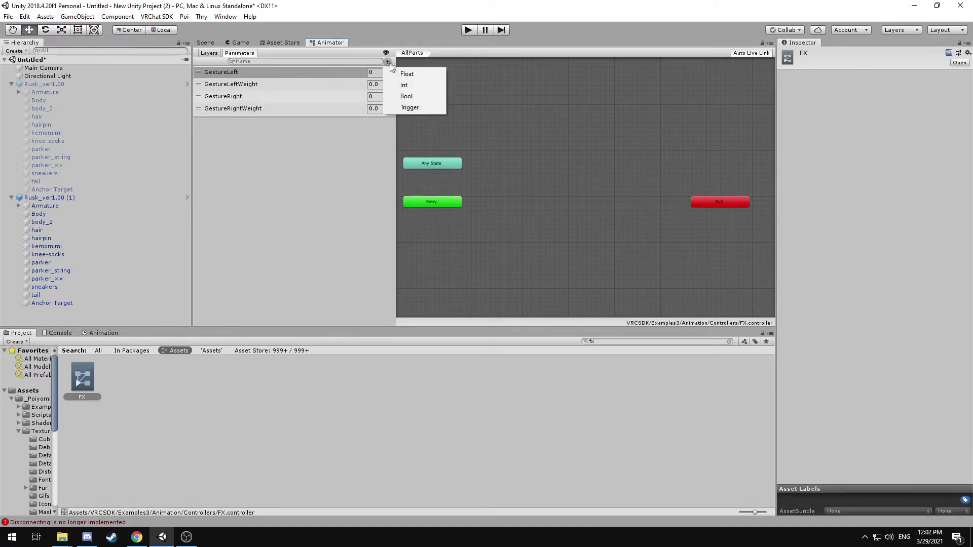
click(418, 75)
text(Hue)
key(Return)
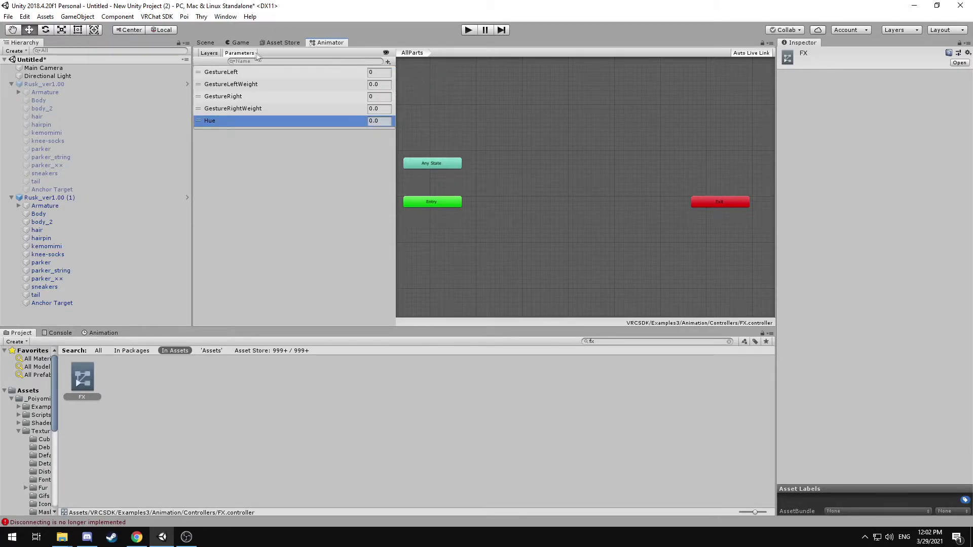
- Add a new layer named Hue to the FX controller and set its weight to 1
click(209, 53)
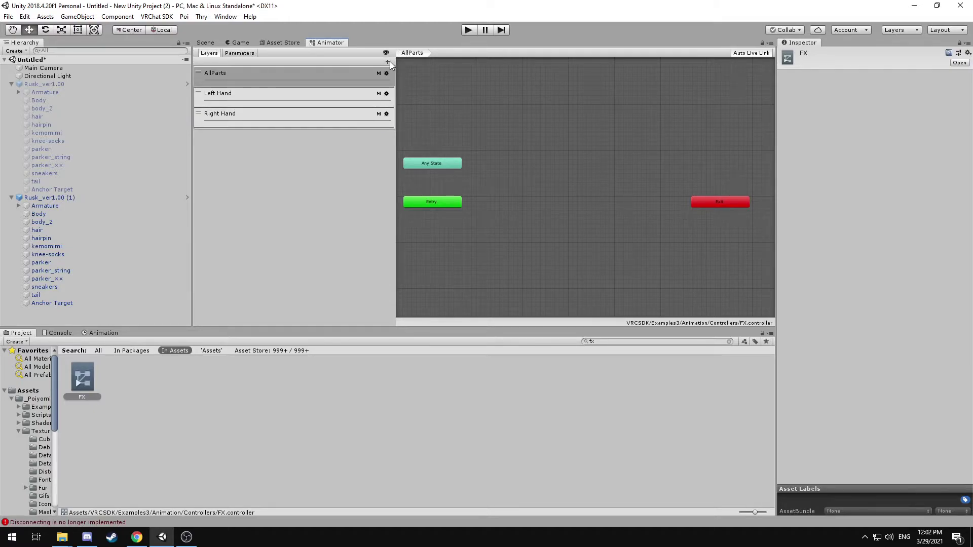
click(388, 61)
text(Hue)
key(Return)
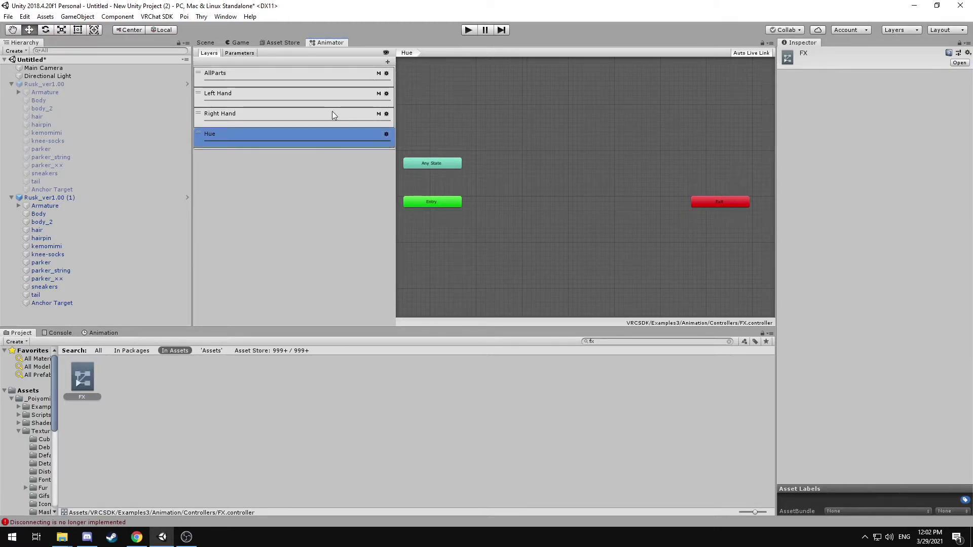
click(386, 134)
drag(451, 136, 508, 135)
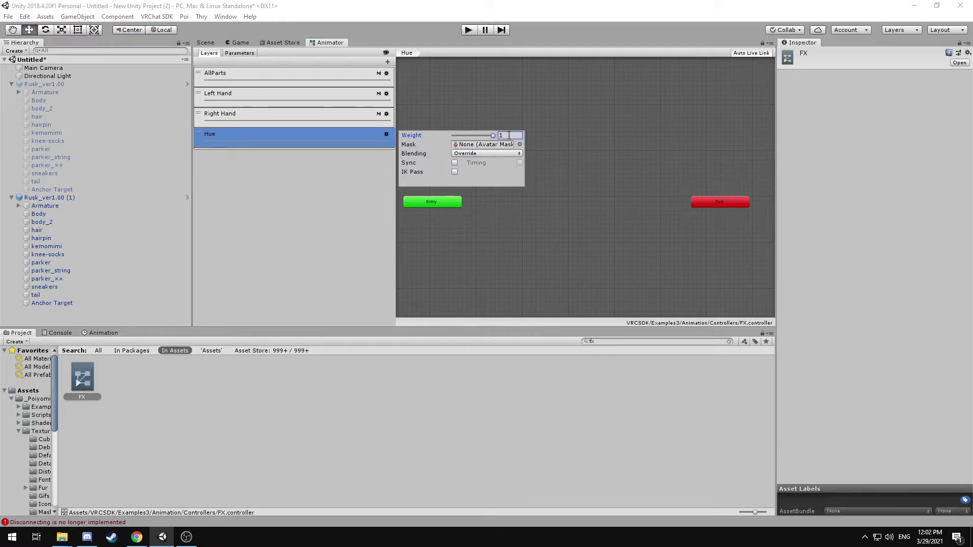
click(286, 141)
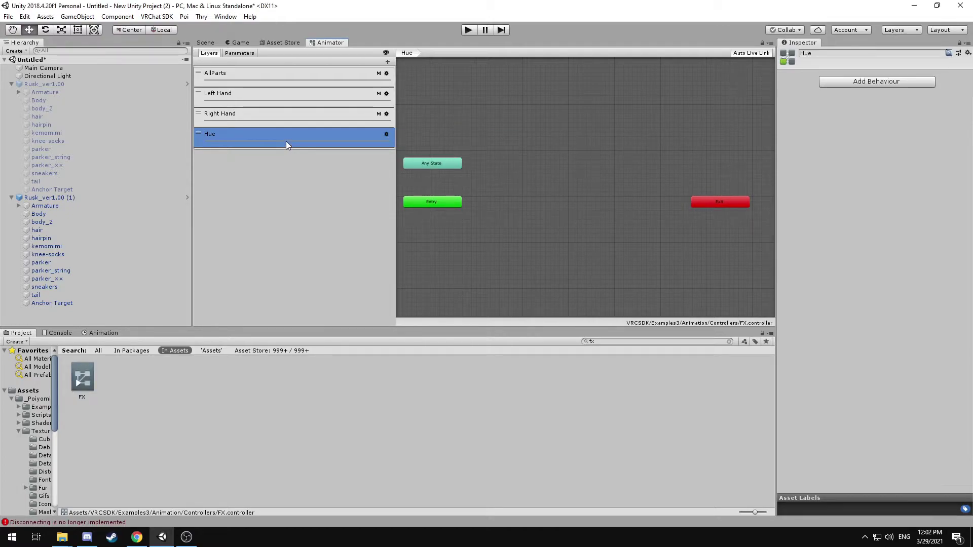
- Create a state from a new blend tree in the Hue layer and open that blend tree
right_click(503, 189)
mouse_move(529, 194)
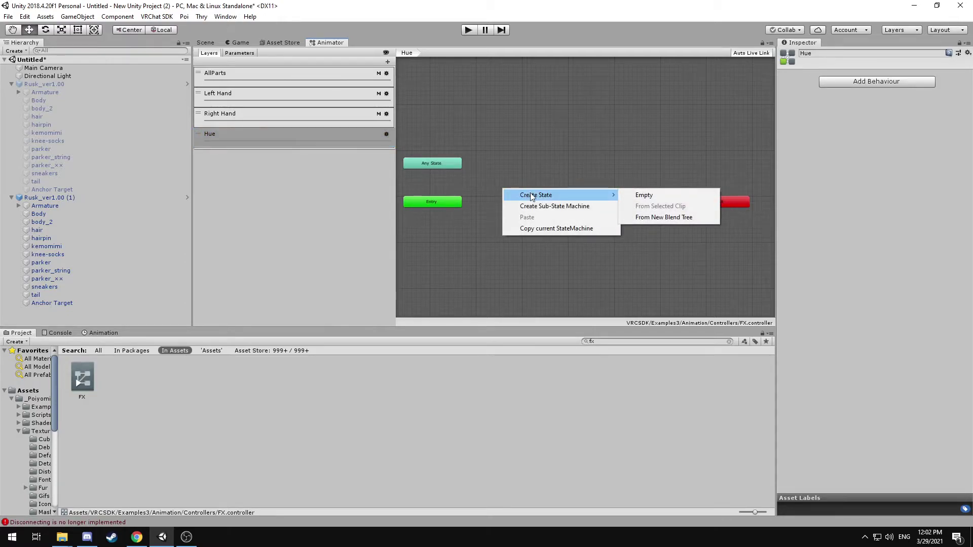
click(667, 218)
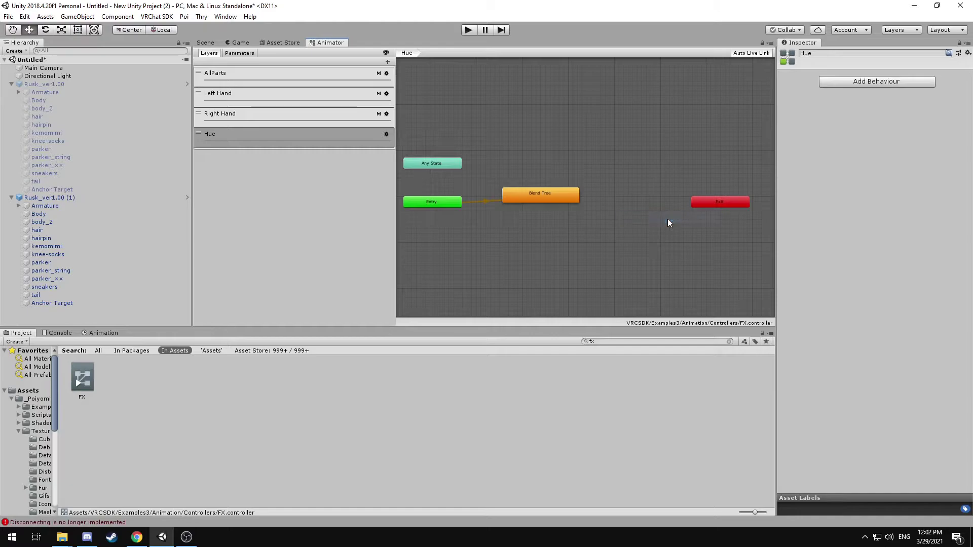
double_click(561, 202)
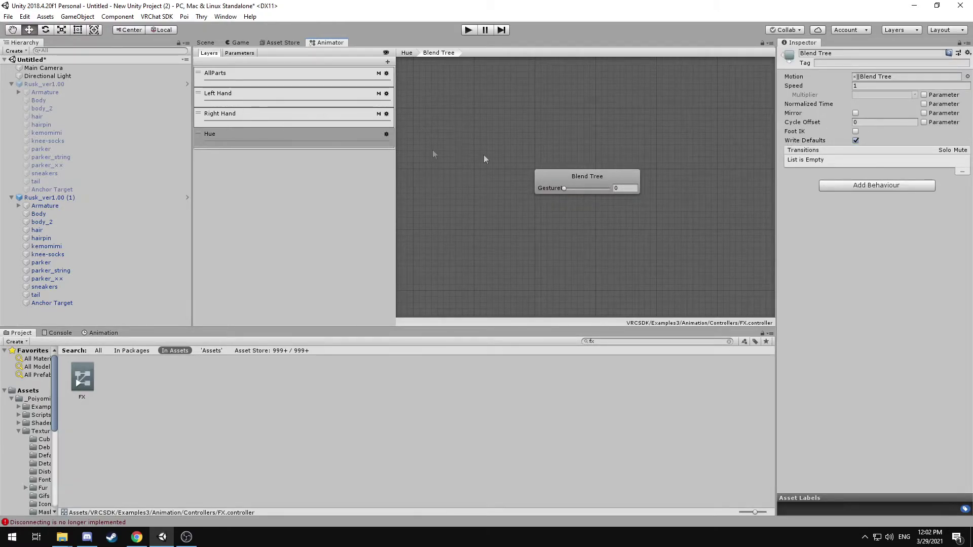
- Keep the blend tree's blend type at 1D and set its parameter to Hue
click(565, 170)
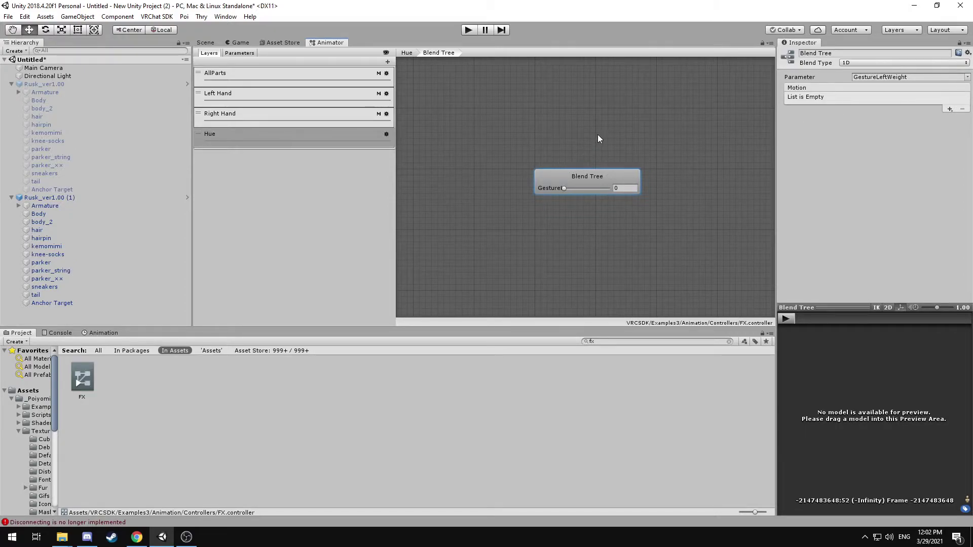
click(882, 63)
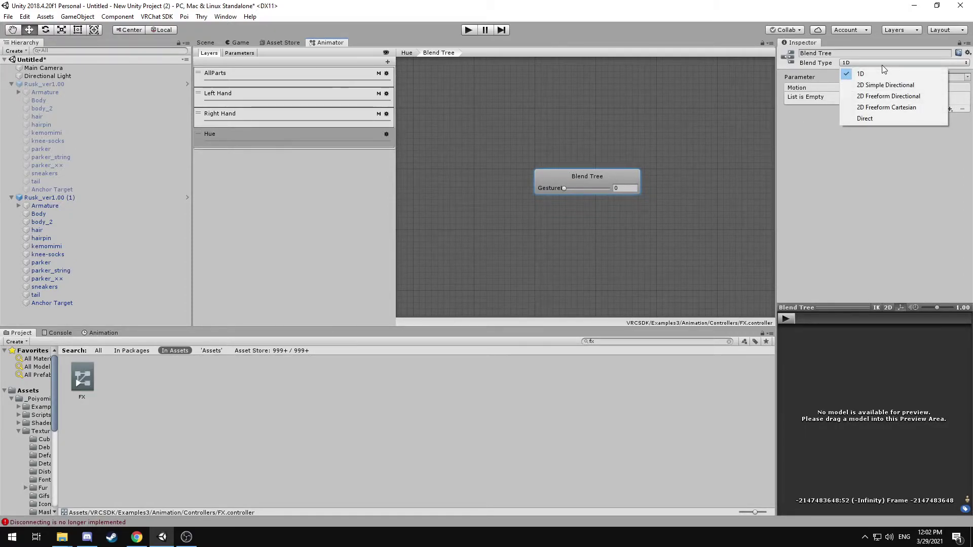
click(876, 75)
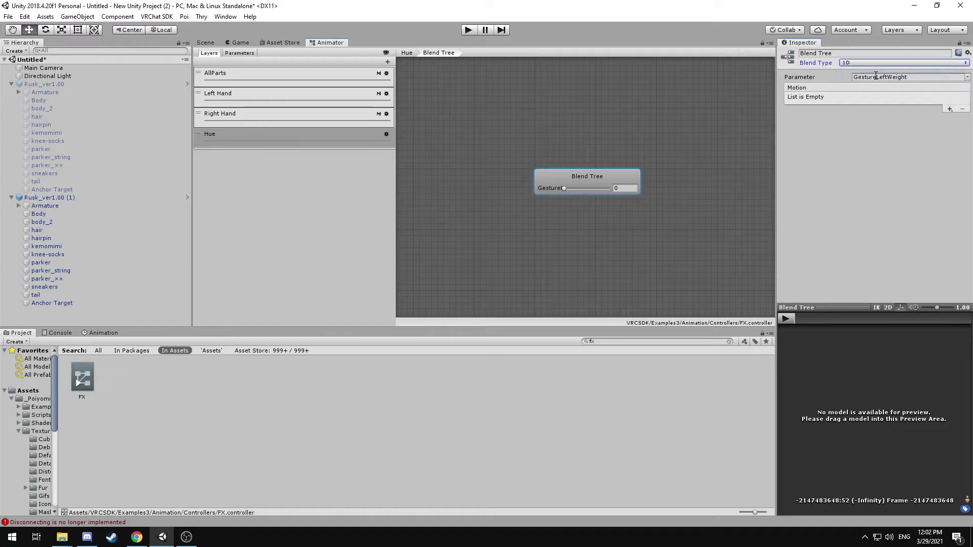
click(968, 77)
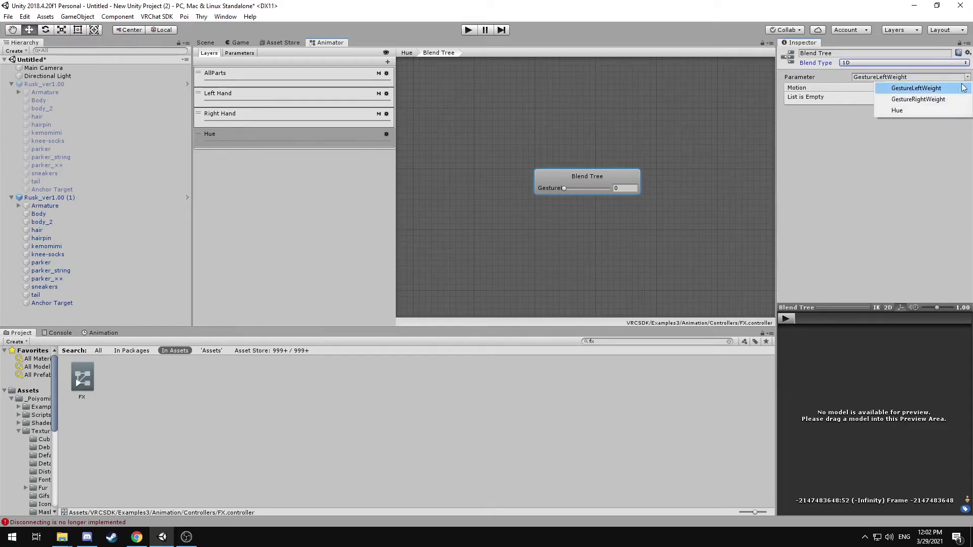
click(917, 111)
- Add two motion fields to the blend tree and assign the Color0 clip to the first and Color1 to the second
click(950, 109)
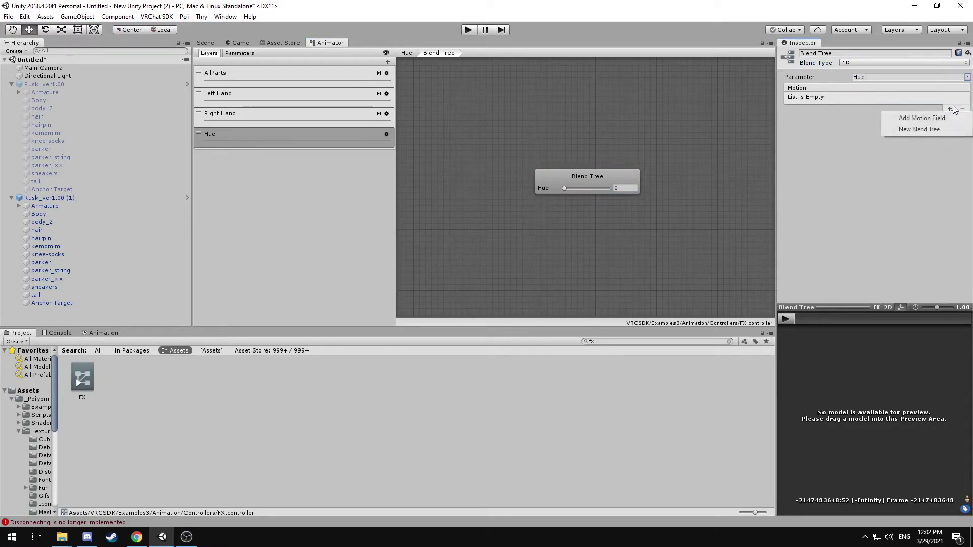
click(937, 118)
click(950, 109)
click(945, 118)
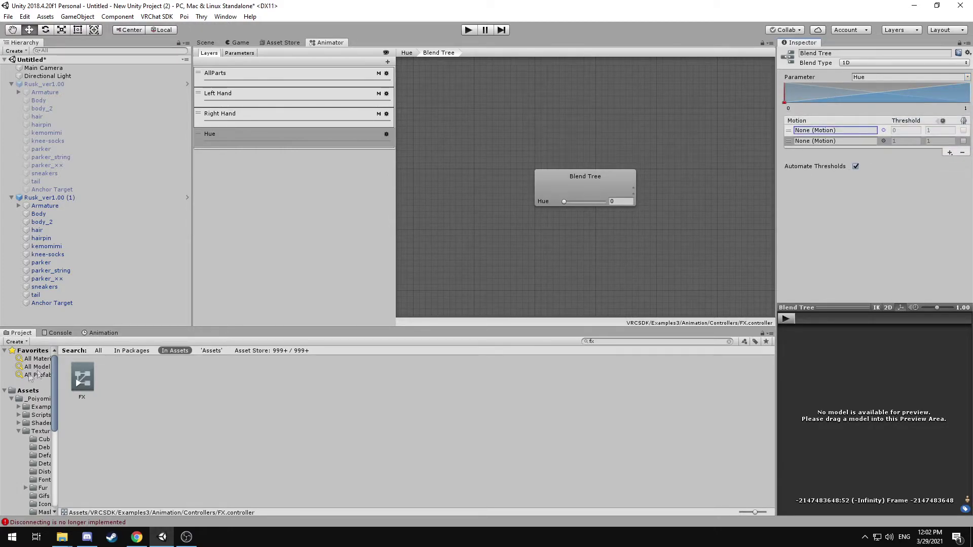
click(34, 392)
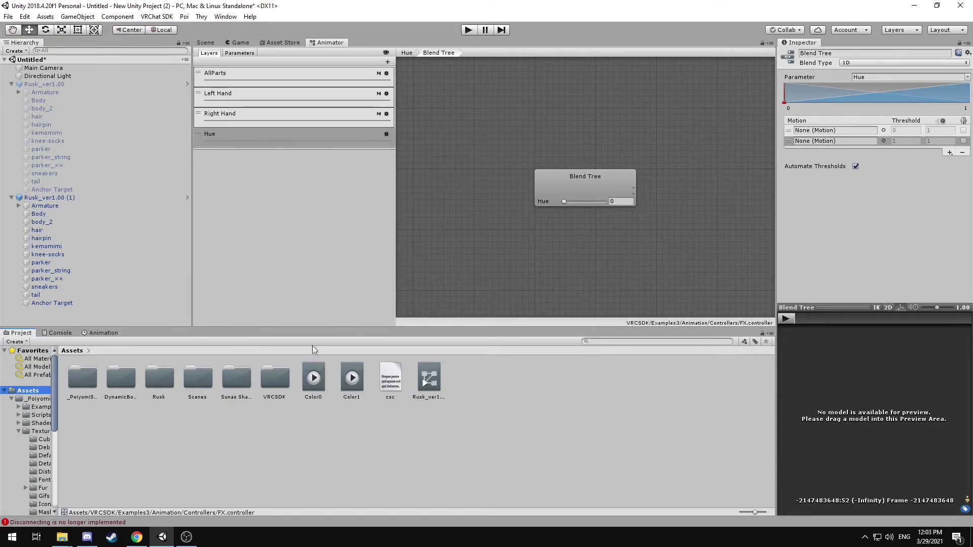
drag(313, 382, 835, 131)
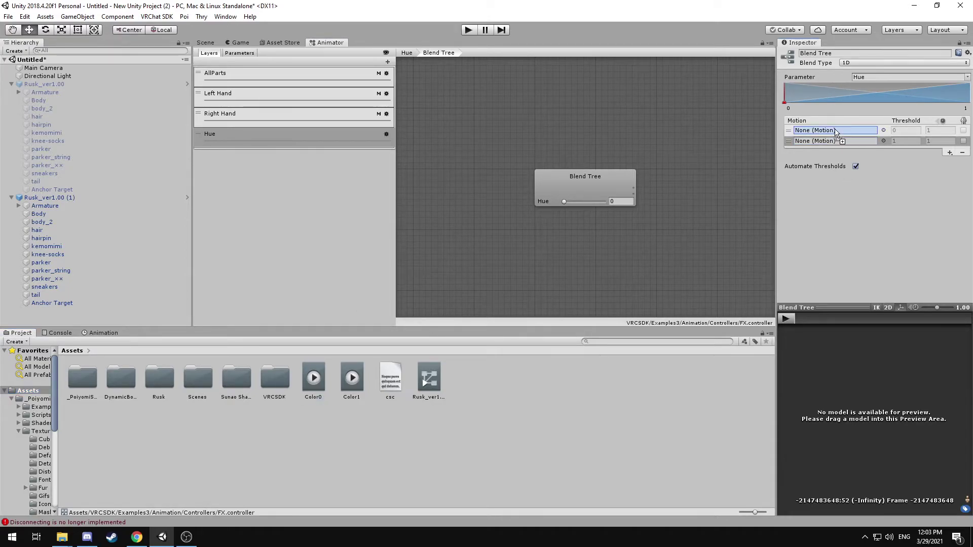
drag(353, 380, 835, 141)
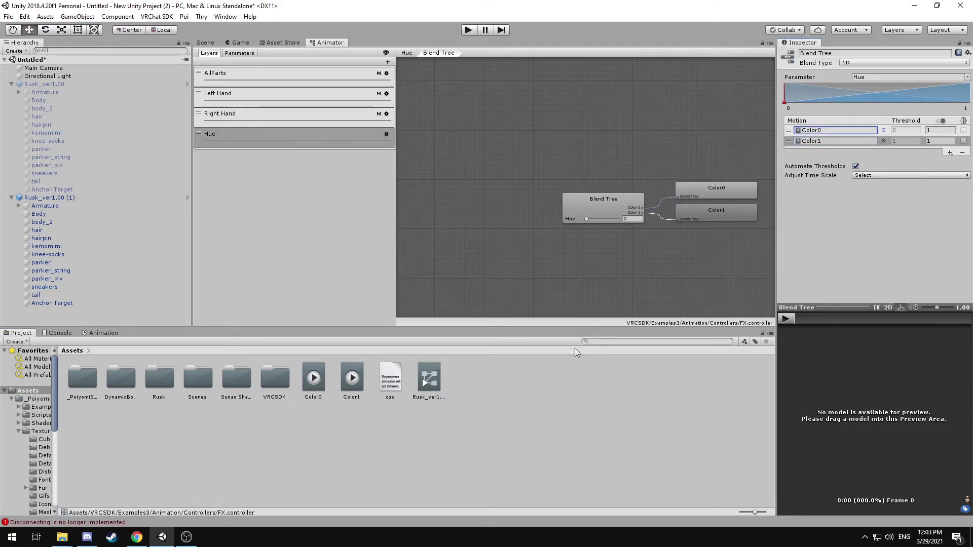
- Load the Rusk_ver1.00 (1) avatar into the blend tree preview and try out the Hue slider
drag(596, 218, 553, 210)
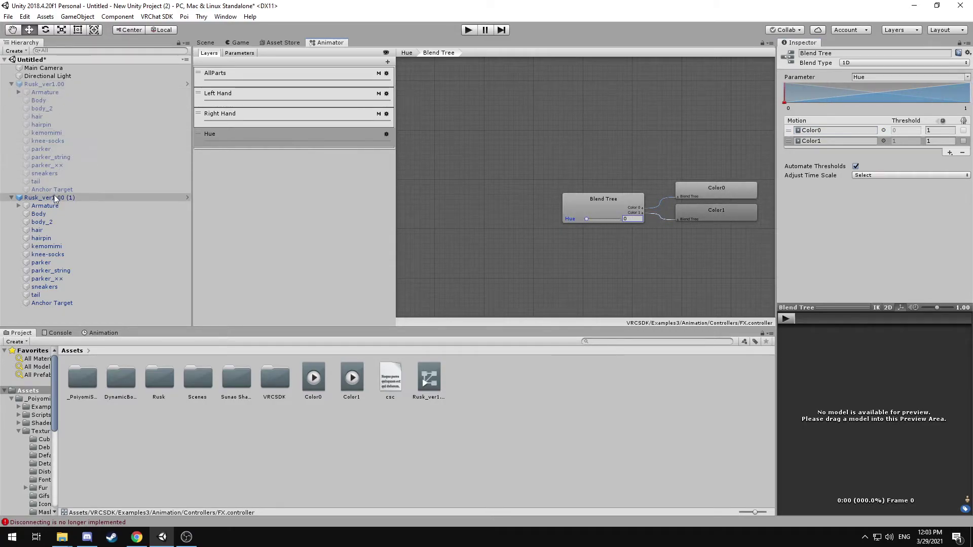
click(592, 208)
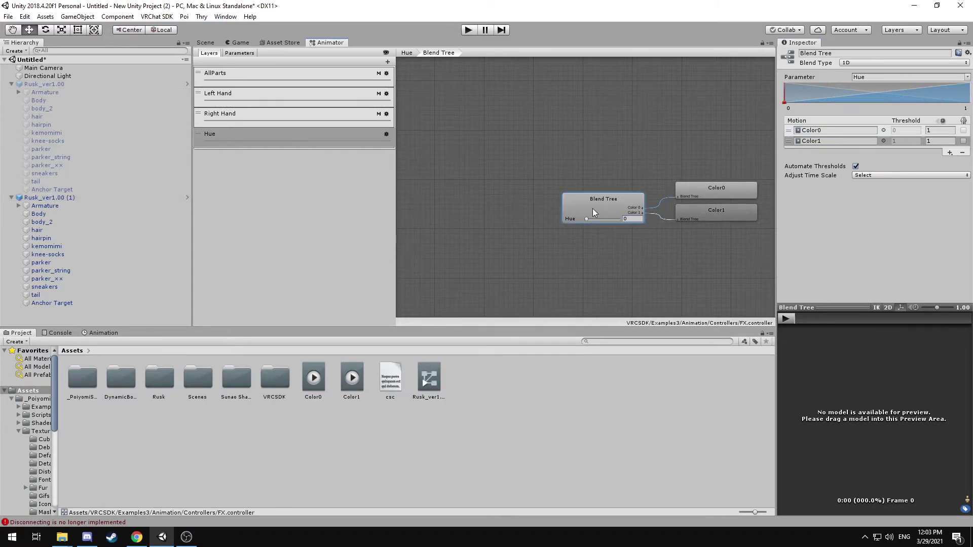
drag(42, 199, 899, 402)
mouse_move(586, 219)
mouse_down()
mouse_move(624, 223)
mouse_move(585, 224)
mouse_up()
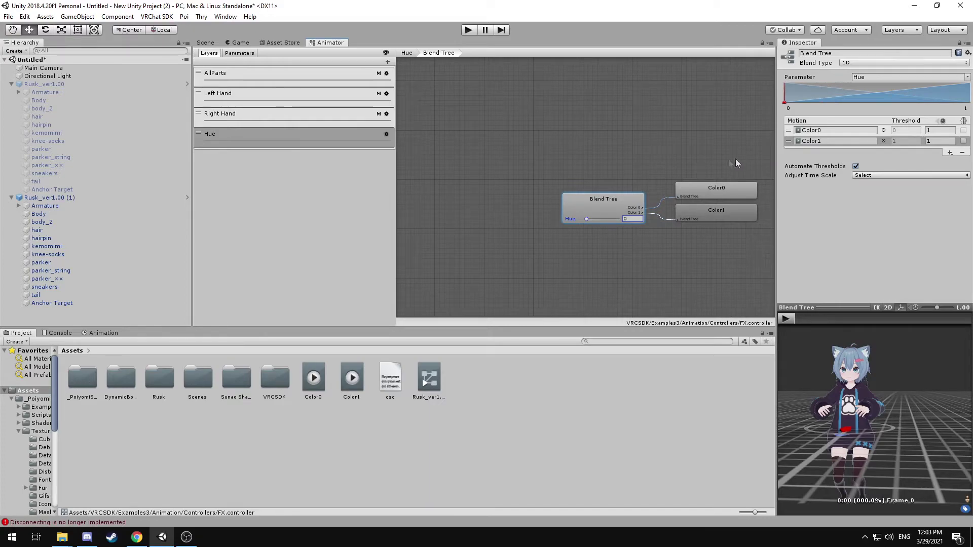
- Search the project assets for "menu" and open the DefaultExpressionsMenu asset
click(77, 198)
click(627, 342)
text(menu)
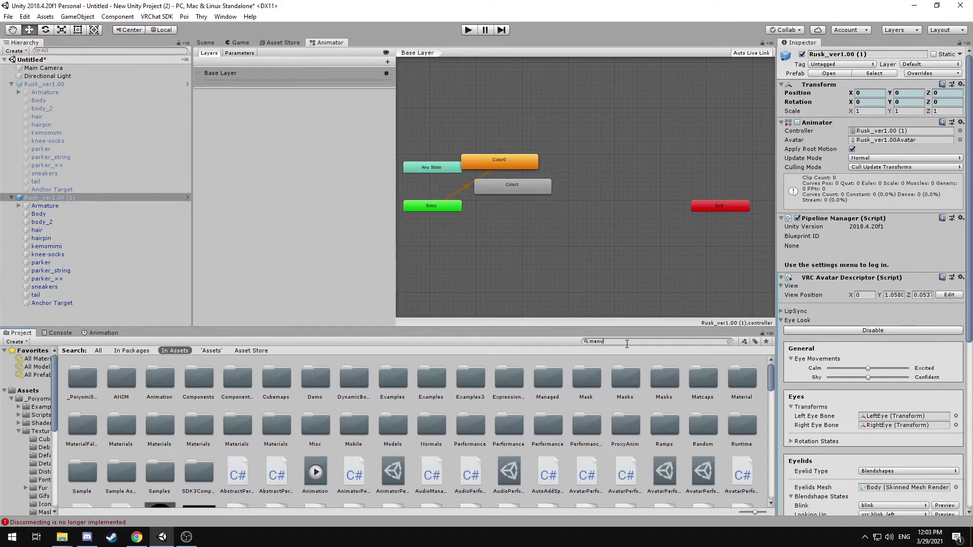
click(111, 382)
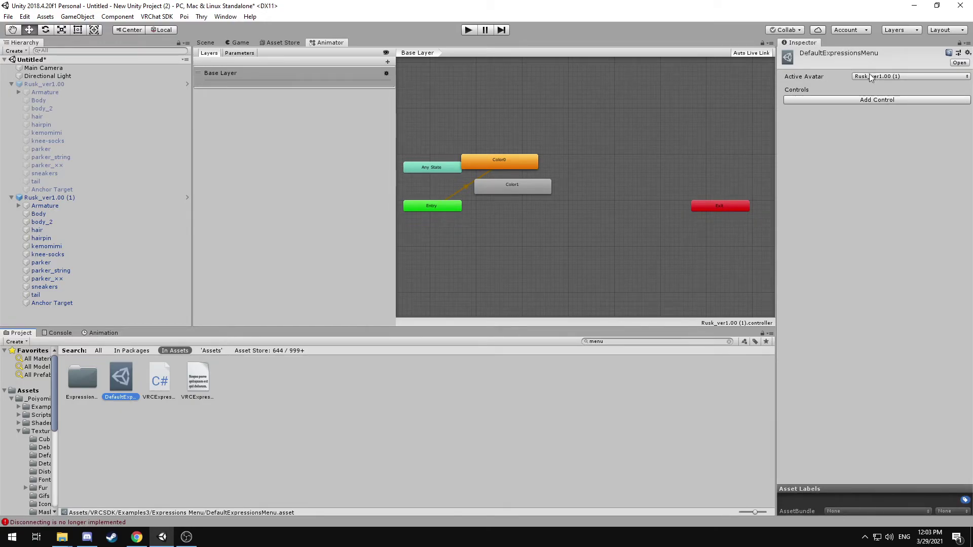
- Add a control to the expressions menu and name it Hair Color
click(878, 103)
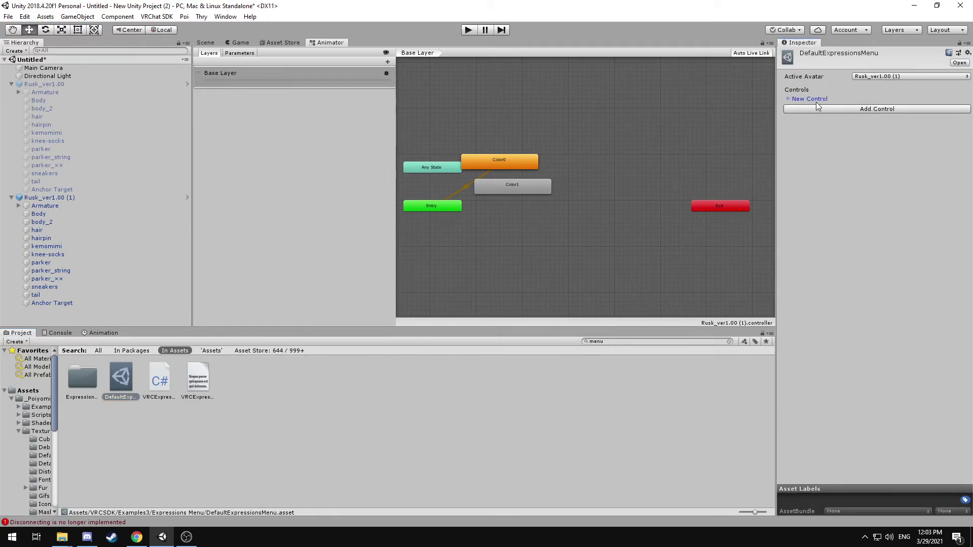
click(789, 100)
click(902, 120)
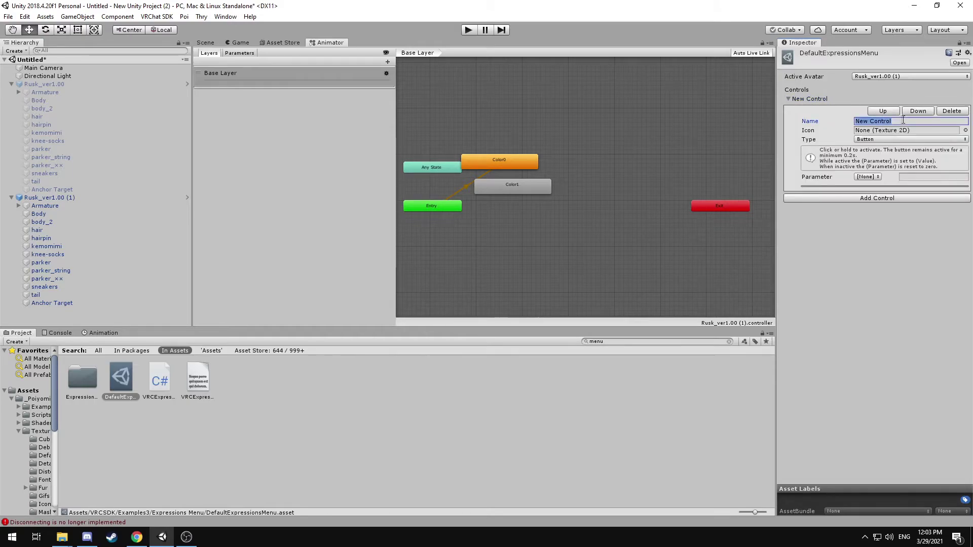
text(Hue Color)
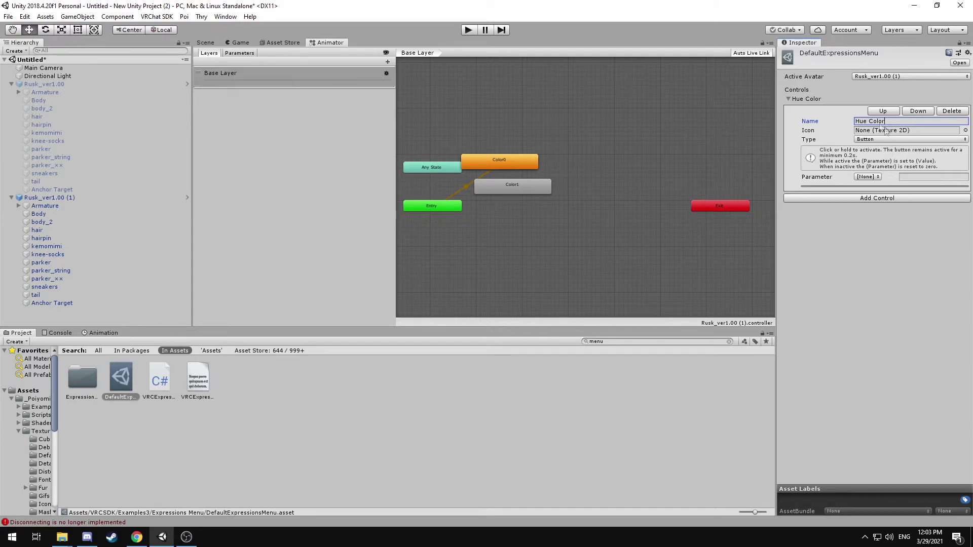
key(BackSpace)
key(BackSpace)
text(air)
- Set the Hair Color control's type to Radial Puppet and its rotation parameter to Hue, Float
click(904, 139)
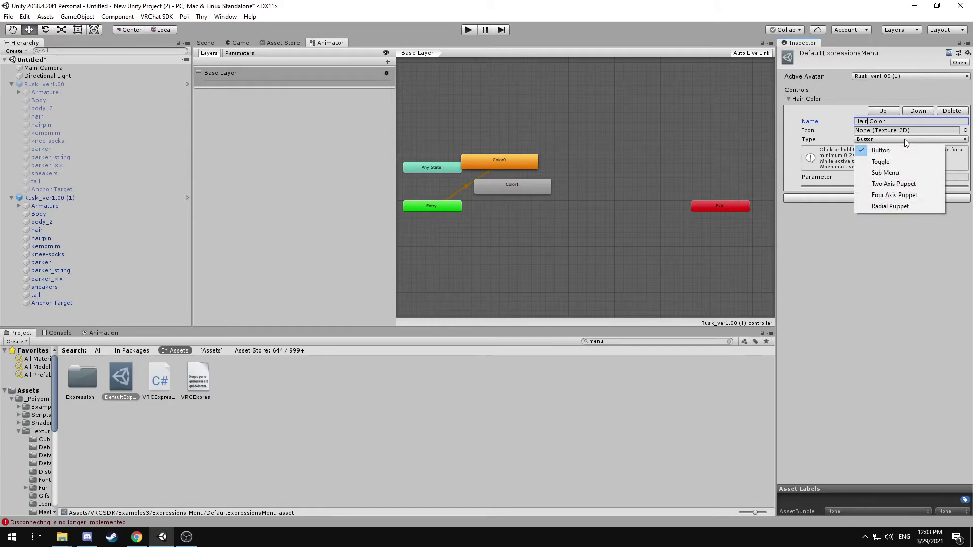
click(901, 206)
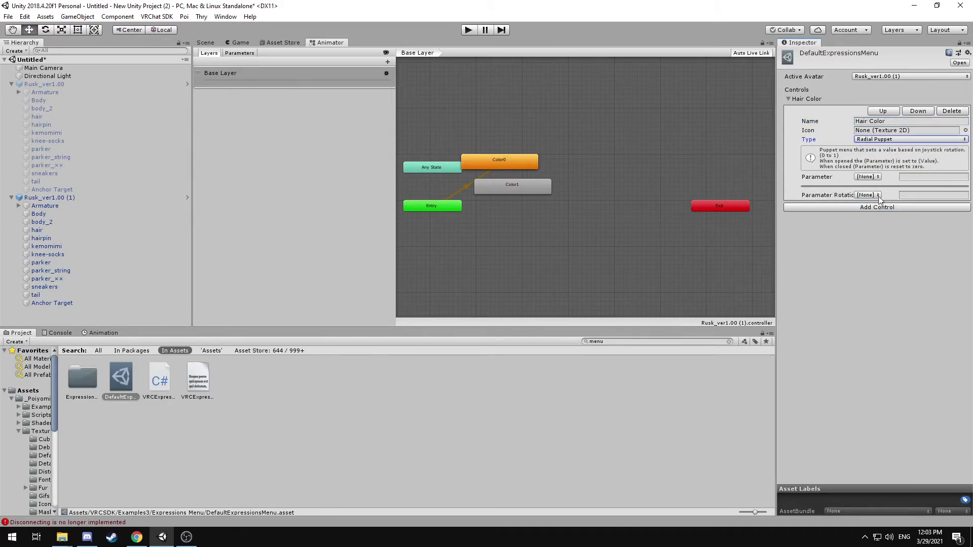
click(876, 196)
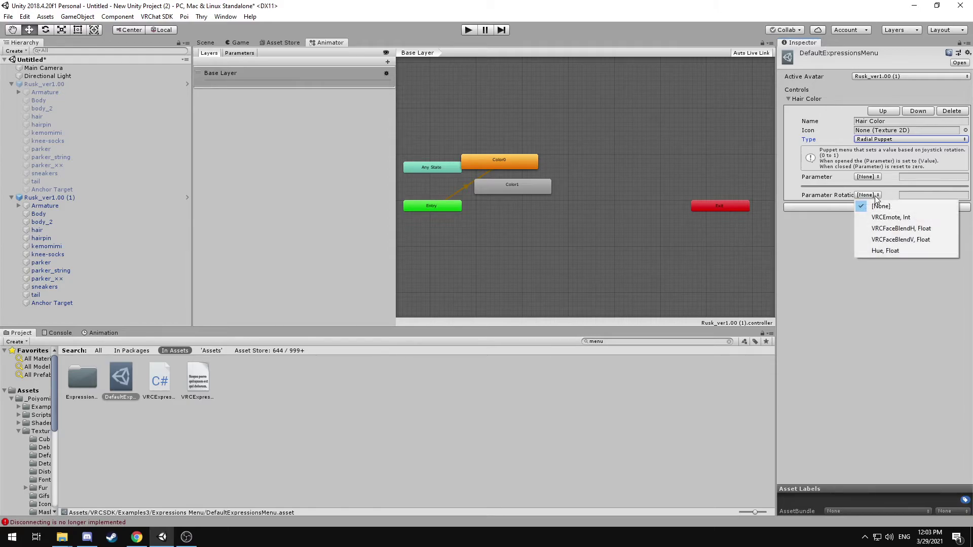
click(876, 197)
click(876, 197)
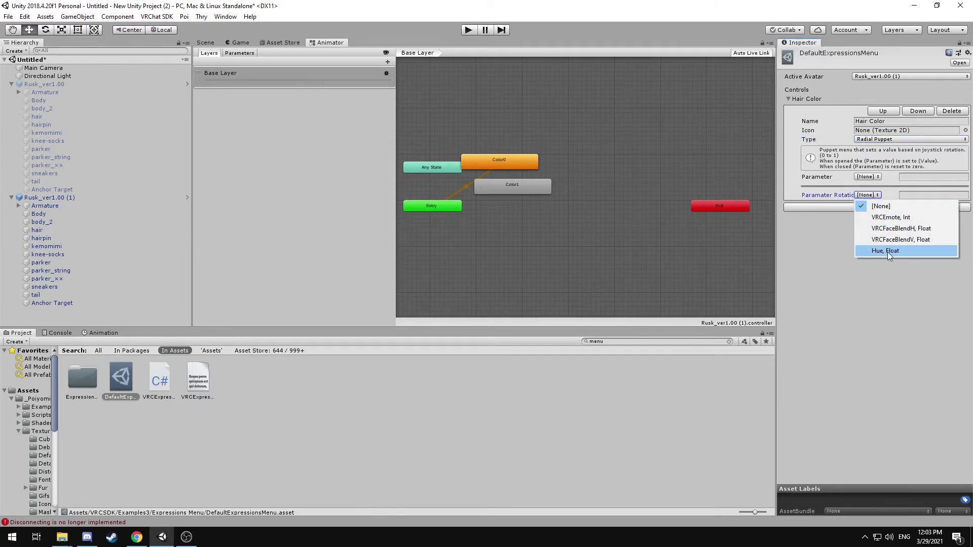
click(888, 251)
click(913, 197)
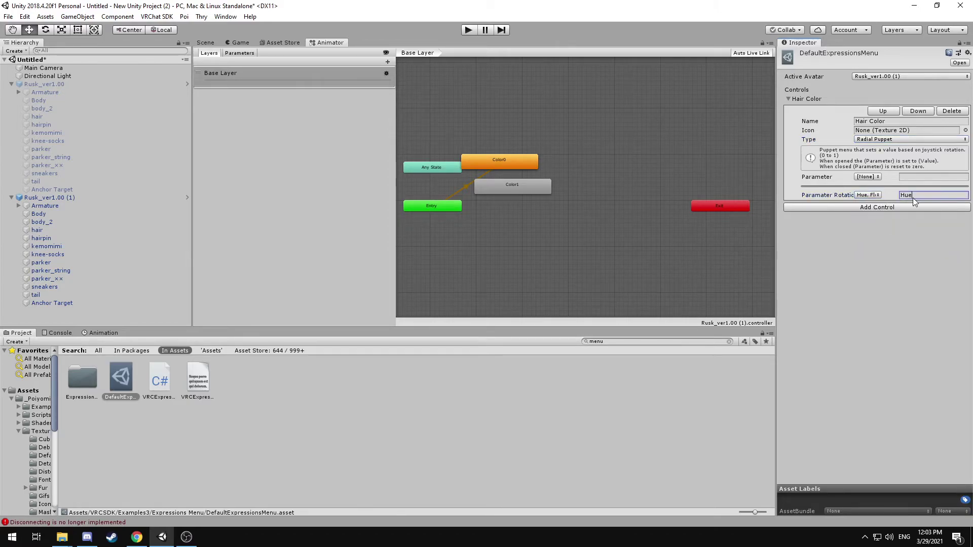
- Show the scene, select the duplicated avatar's hair, and mark the Hue Shift toggle in its Rusk_Hair Poiyomi material as animated
click(90, 197)
click(204, 43)
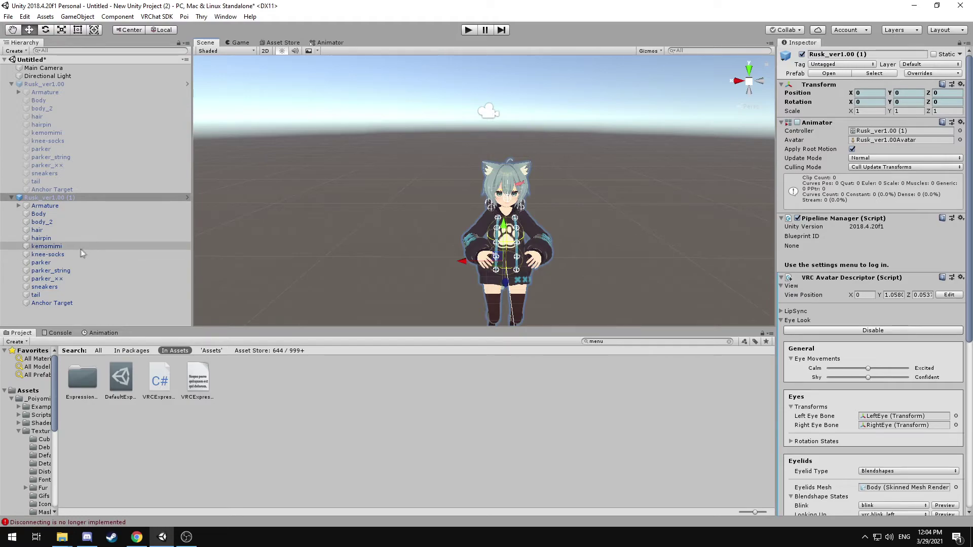
click(69, 237)
click(61, 230)
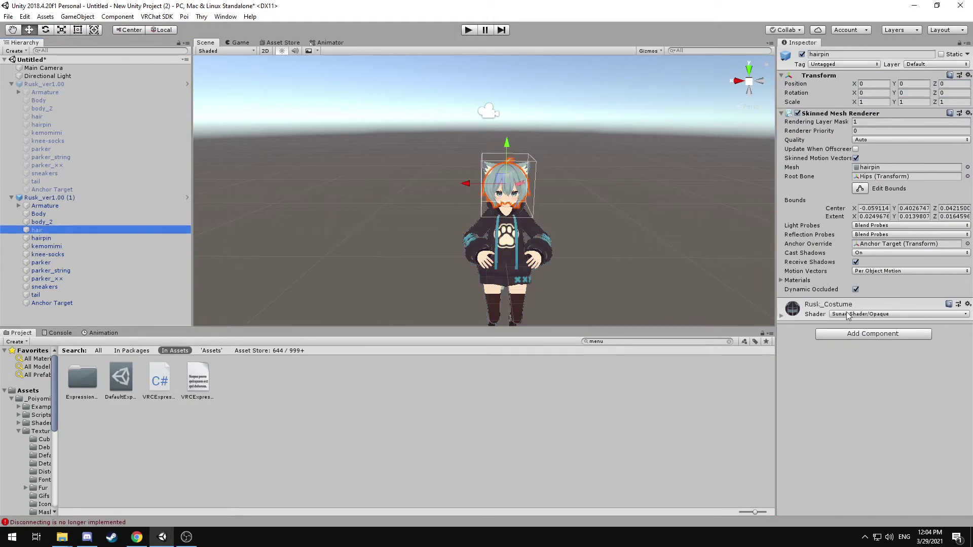
scroll(863, 385, down, 3)
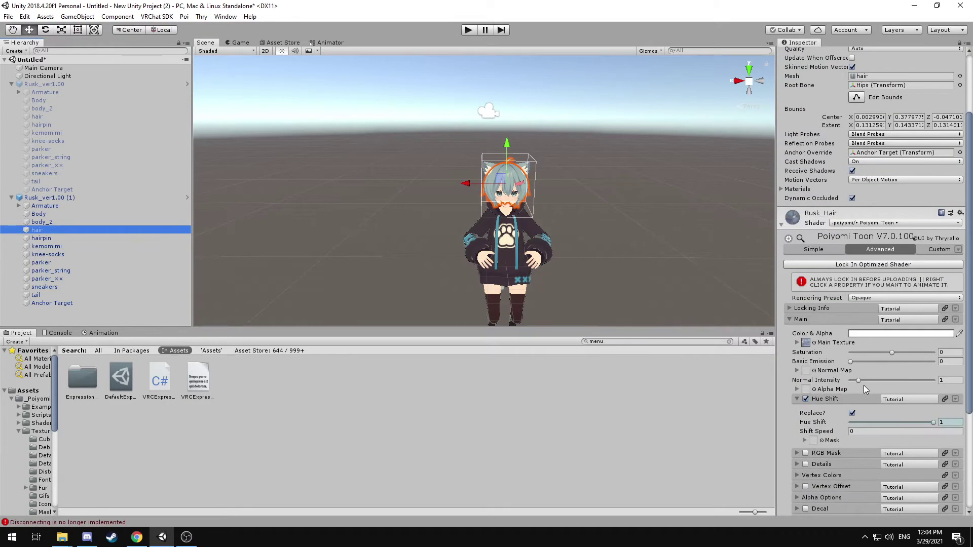
click(801, 319)
click(805, 396)
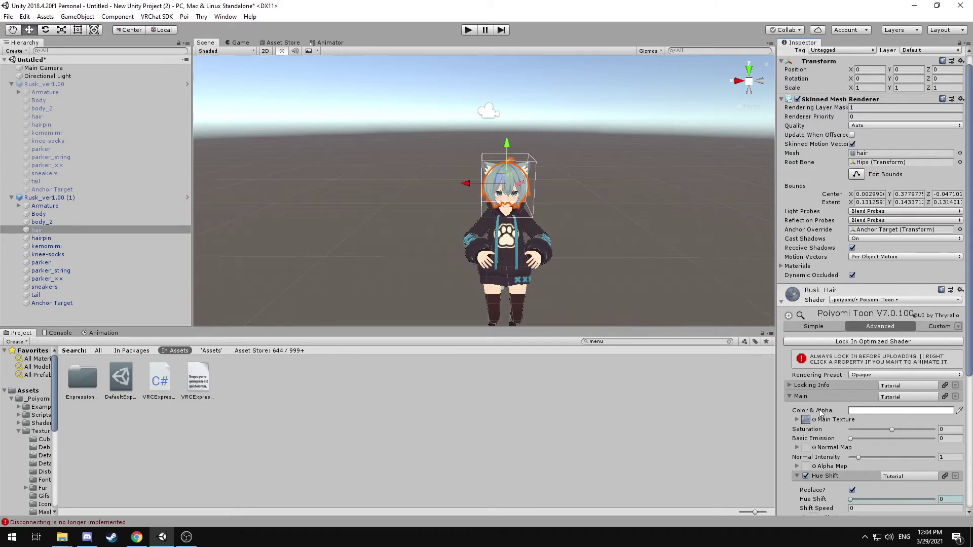
scroll(820, 415, down, 2)
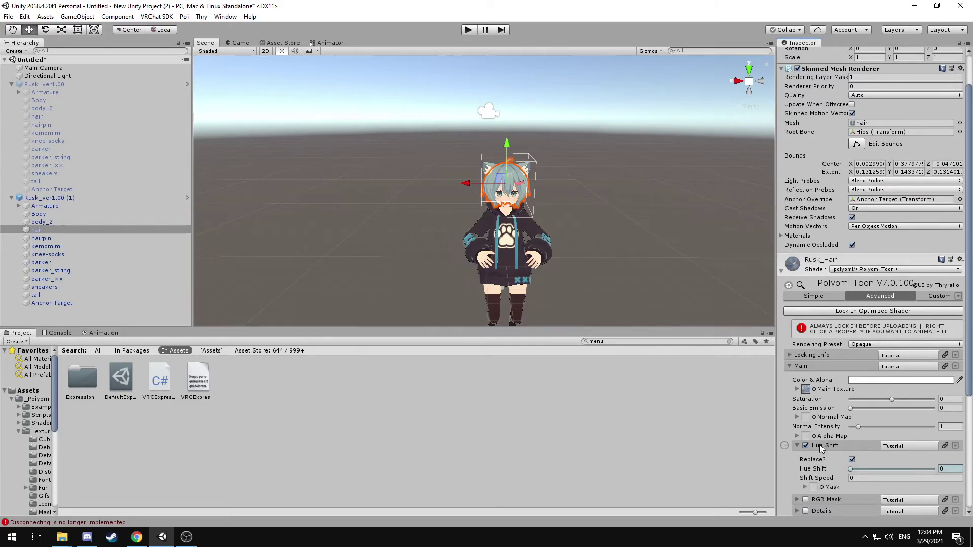
- Mark the Hue Shift slider property of the Rusk_Hair material as animated
scroll(843, 450, down, 2)
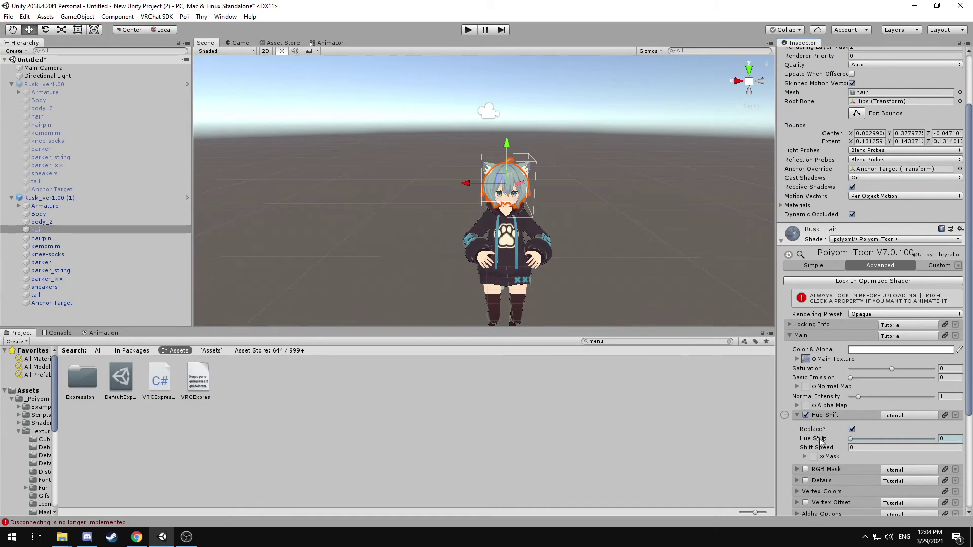
right_click(816, 439)
click(787, 432)
right_click(803, 438)
click(785, 440)
right_click(813, 438)
click(787, 441)
scroll(844, 444, down, 3)
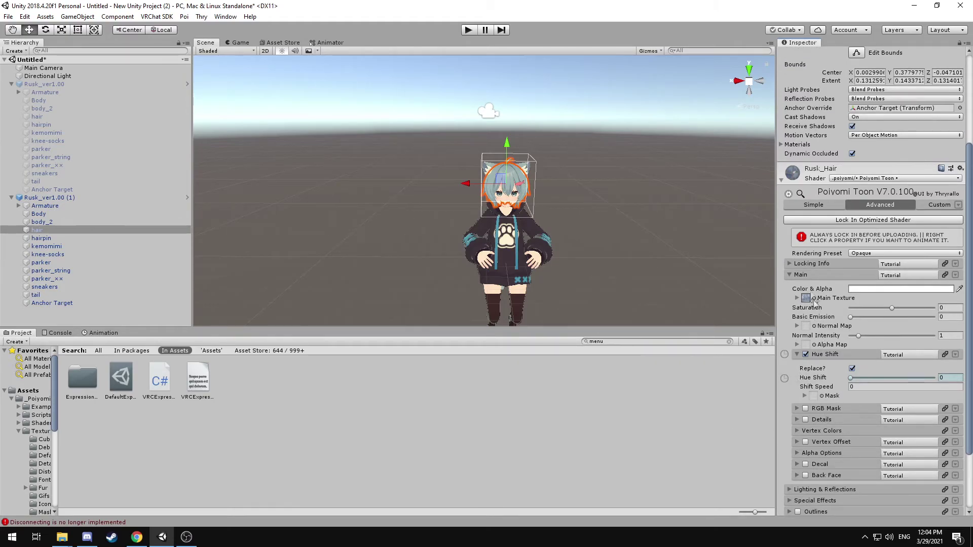
click(802, 275)
click(802, 396)
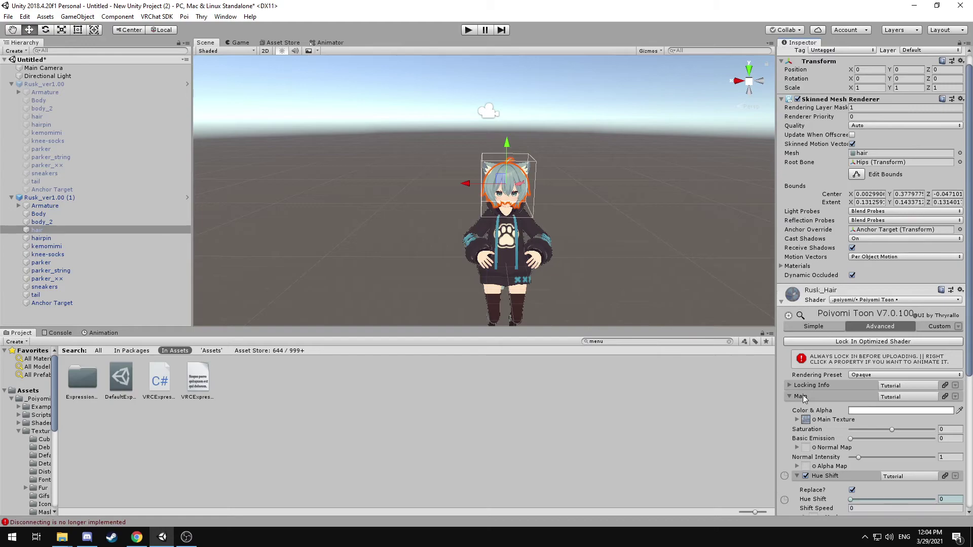
scroll(864, 464, down, 3)
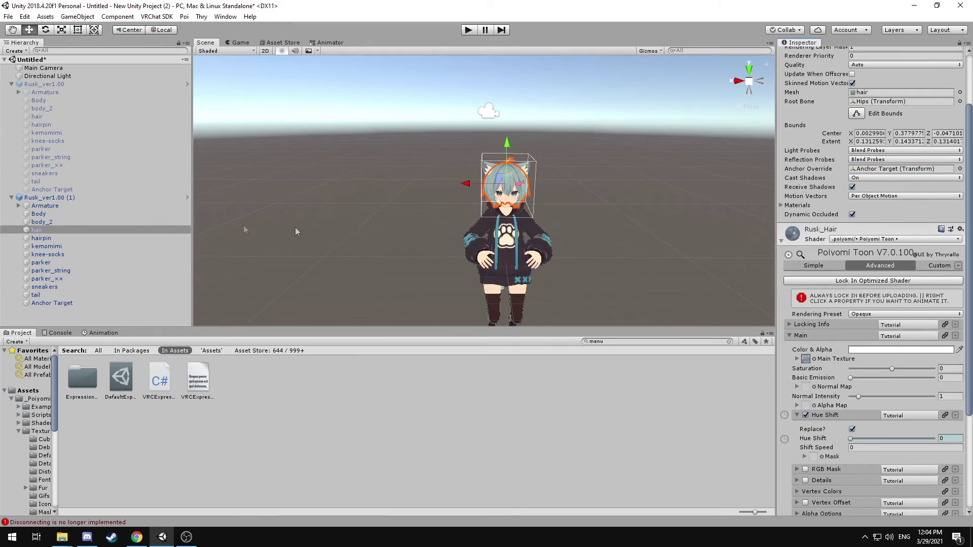
scroll(663, 289, down, 3)
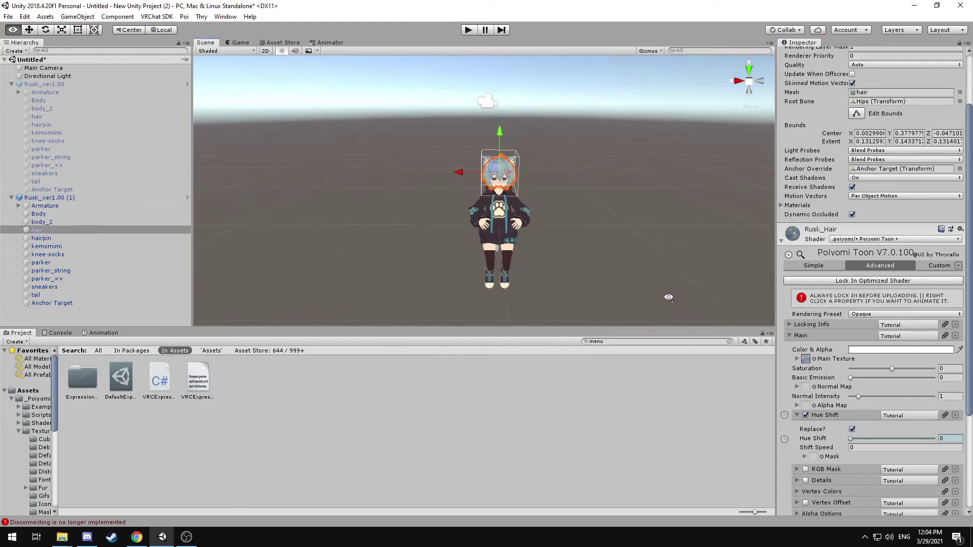
scroll(616, 242, up, 5)
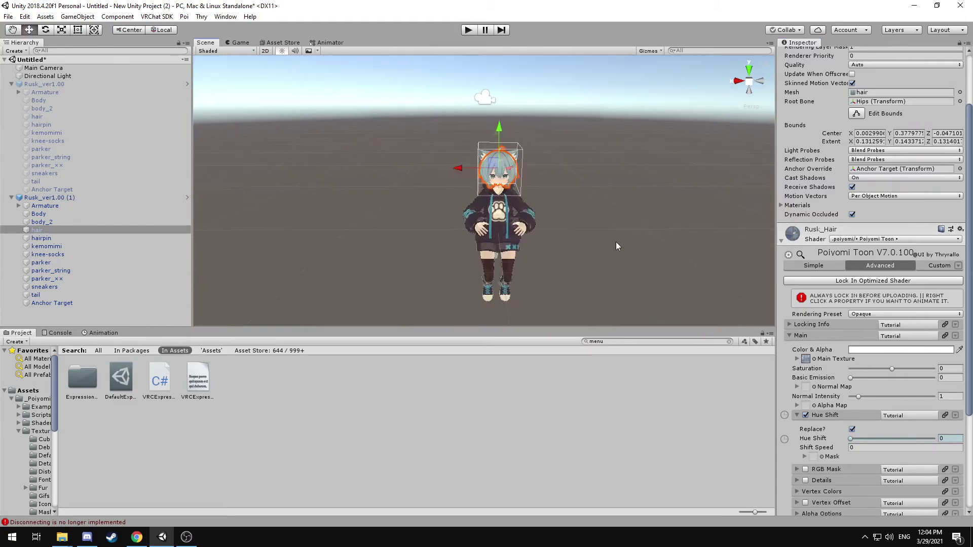
- Deactivate Rusk_ver1.00 (1), activate the original Rusk_ver1.00 in its place, and open the VRChat SDK control panel
click(89, 199)
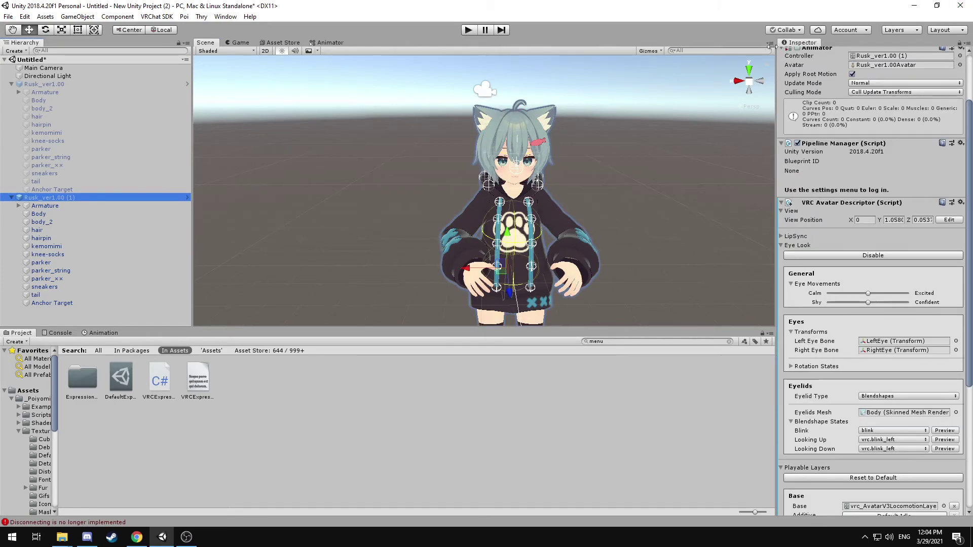
click(801, 53)
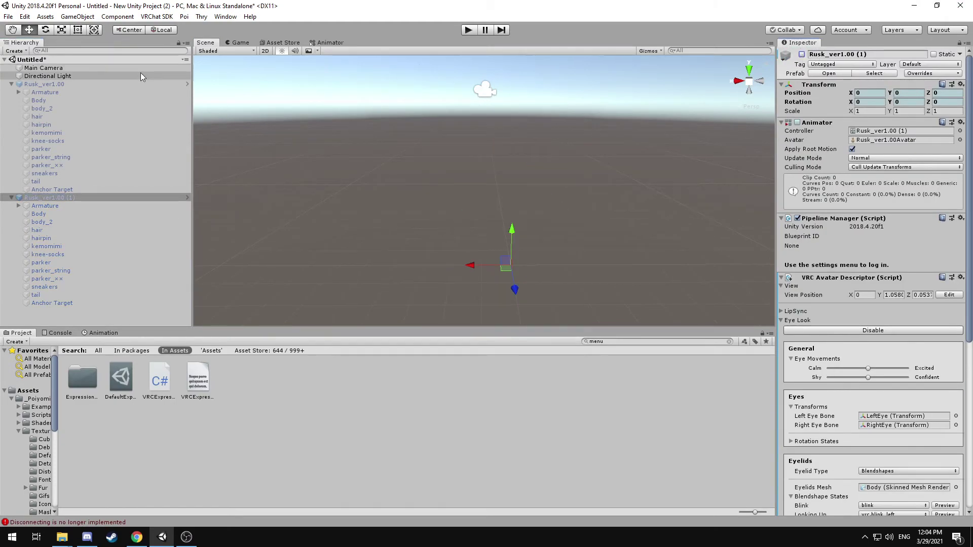
click(156, 83)
click(802, 54)
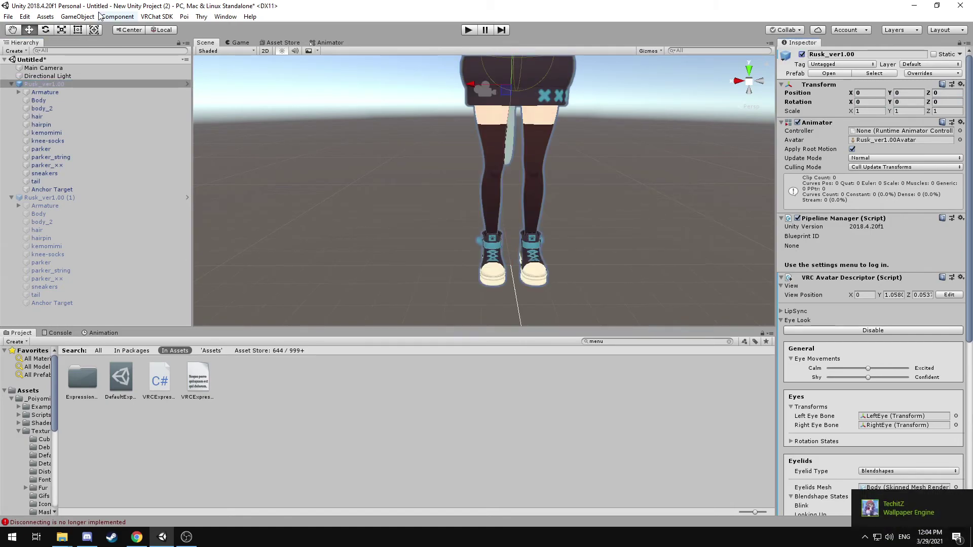
click(155, 16)
click(166, 42)
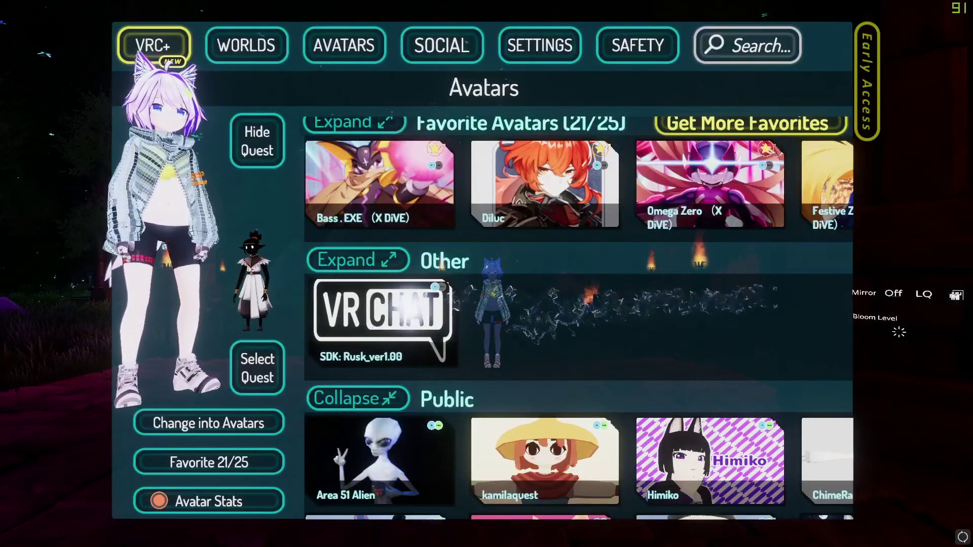
- Switch to VRChat and change into the SDK: Rusk_ver1.00 test avatar
click(411, 309)
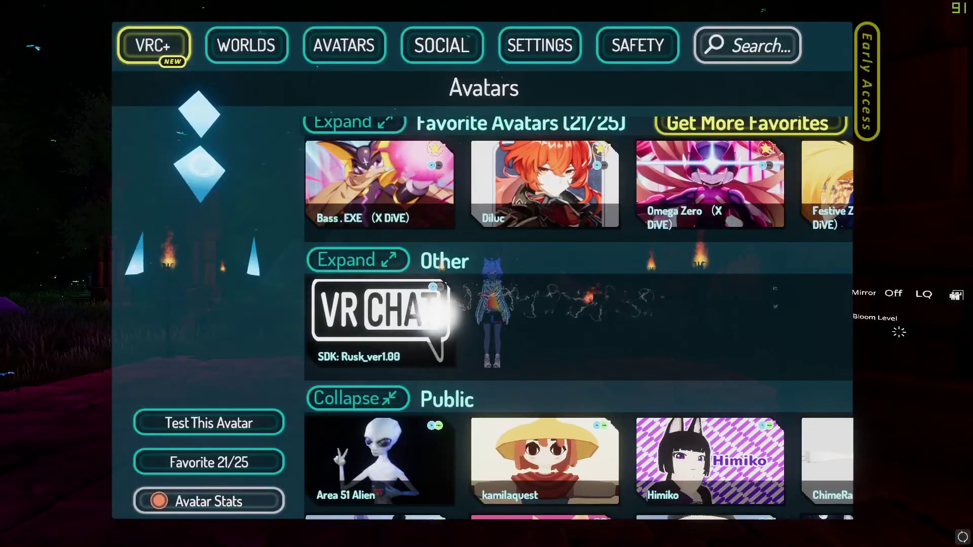
drag(473, 334, 482, 434)
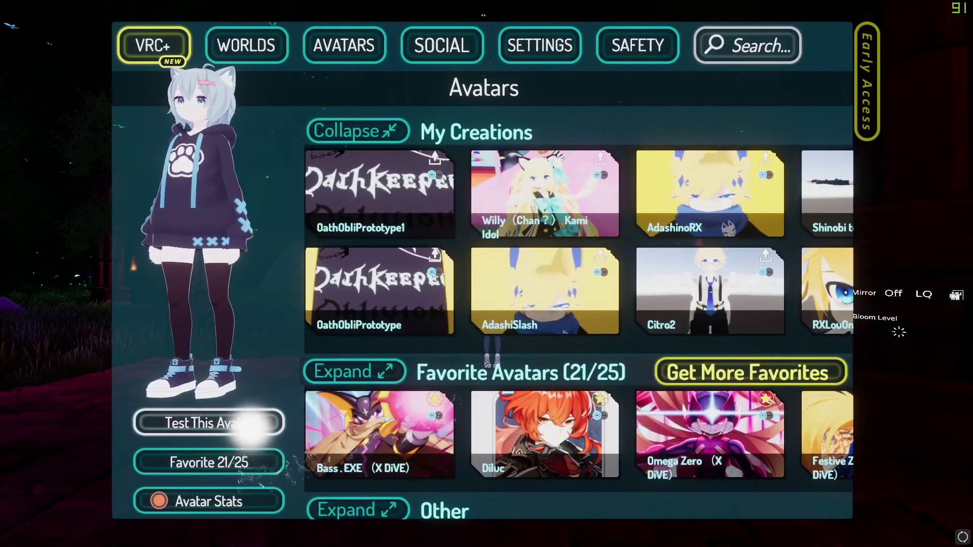
key(Escape)
key(w)
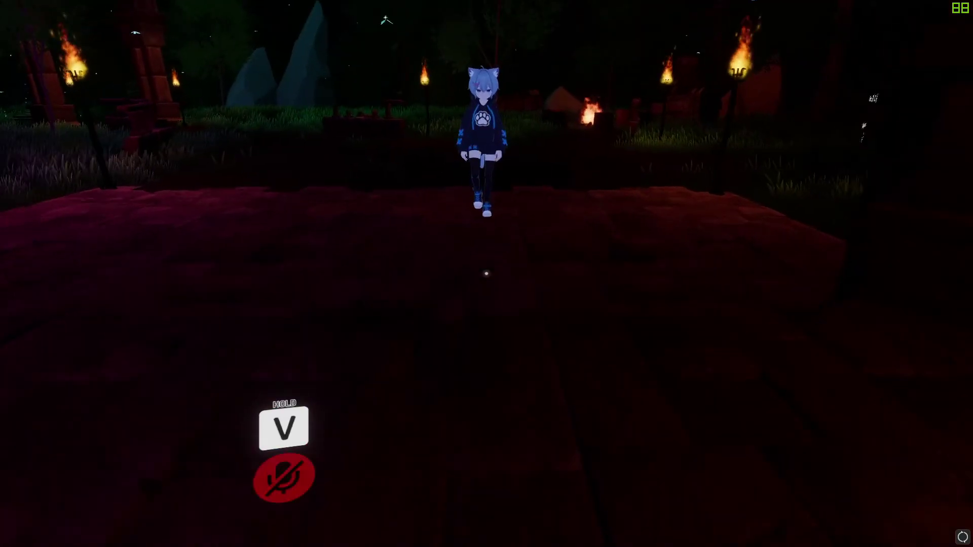
- Approach the mirror, sweep the Hair Color radial puppet through its range to test the hair hue, and close the menu
key(r)
key(w)
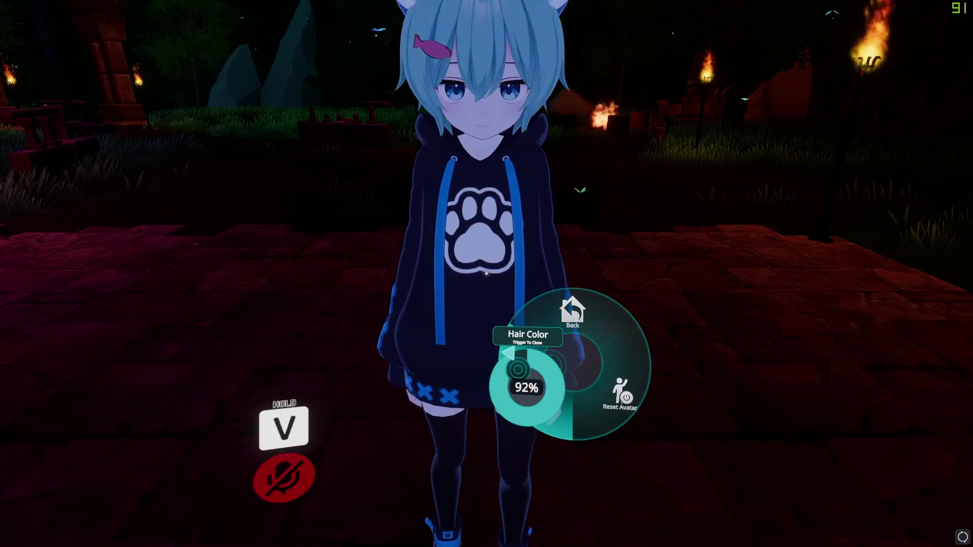
mouse_move(541, 401)
mouse_move(513, 381)
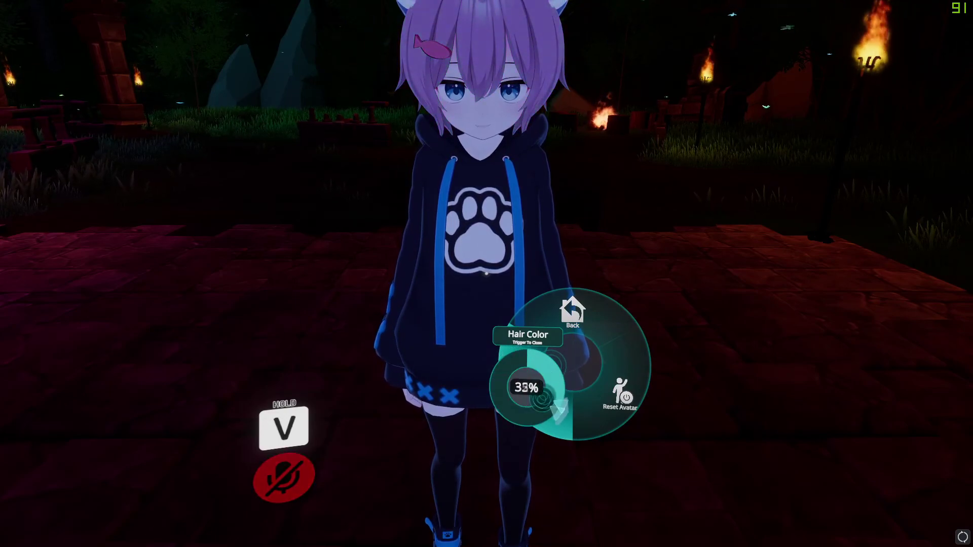
mouse_move(519, 425)
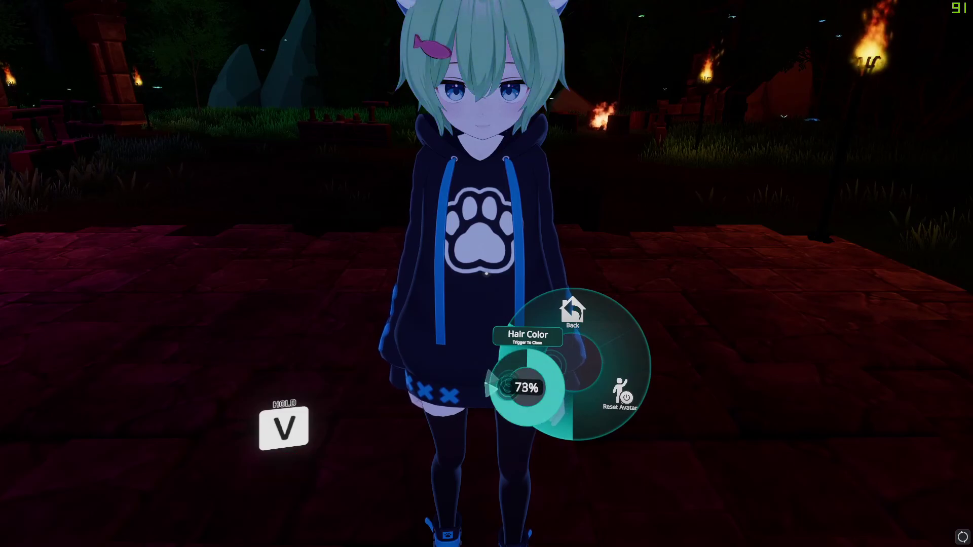
mouse_move(527, 358)
key(r)
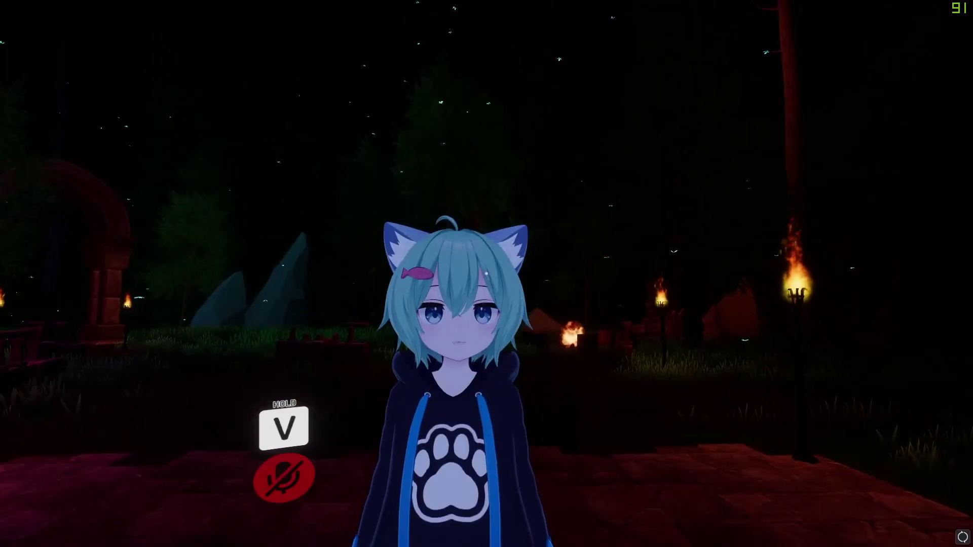
- Walk the avatar toward and away from the mirror to inspect its hair color
key(w)
key(s)
key(w)
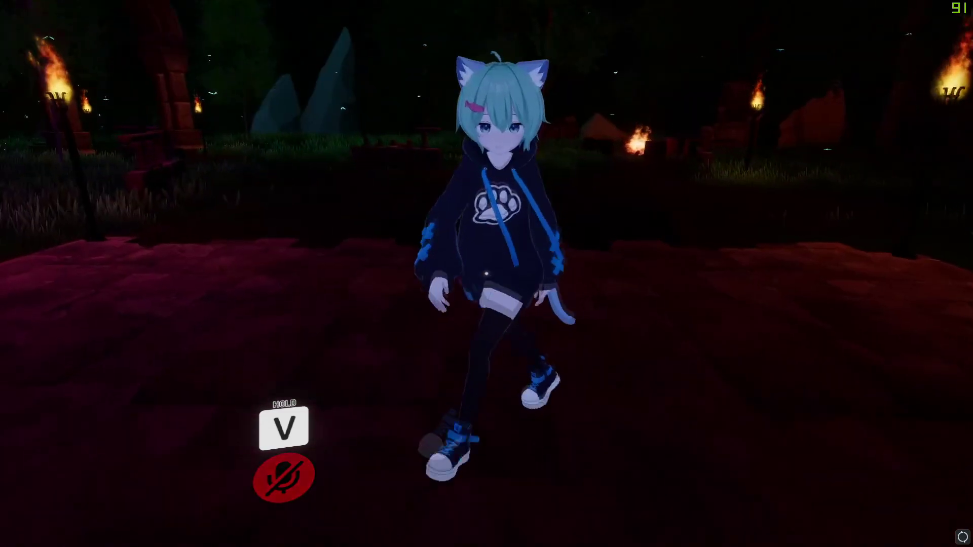
key(s)
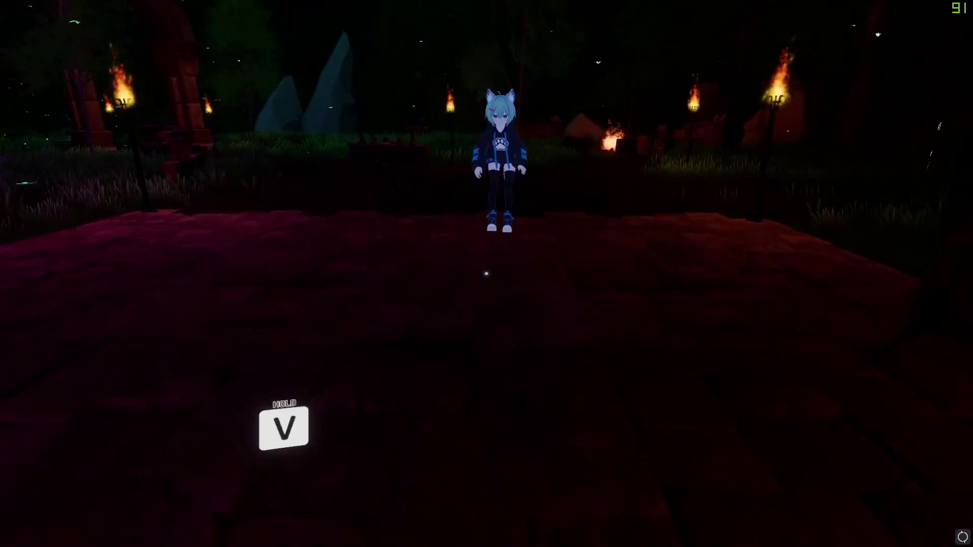
key(w)
key(s)
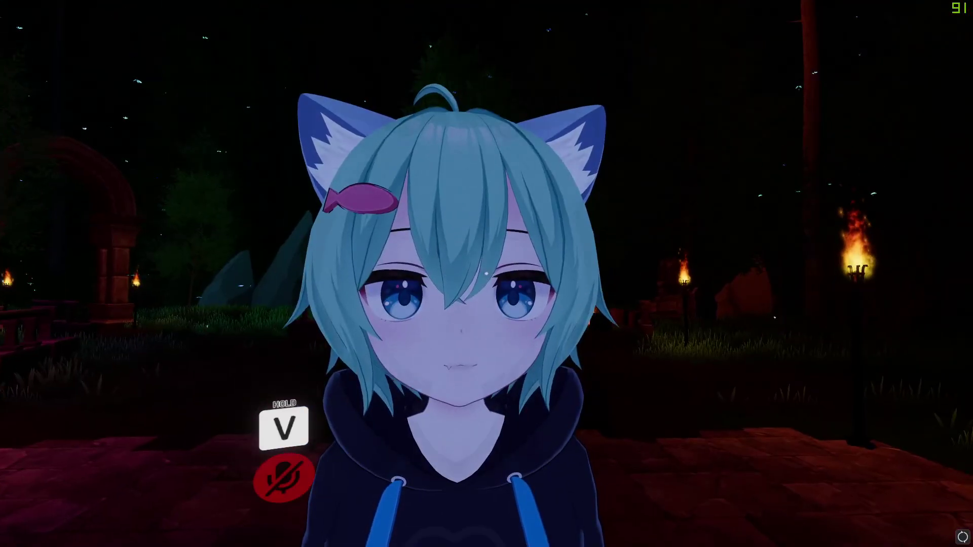
key(w)
- Reopen the Hair Color radial puppet and try its low end, at about 3%
key(r)
key(s)
click(560, 375)
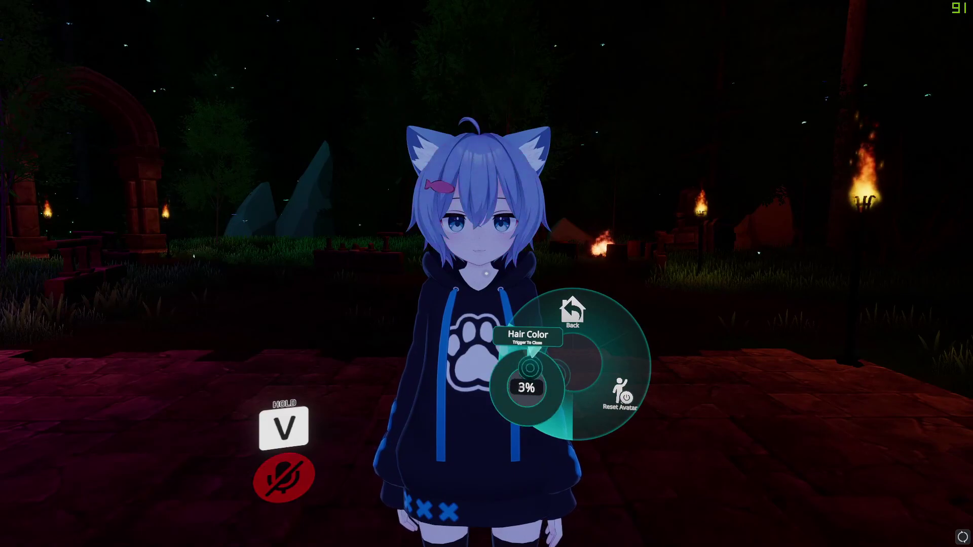